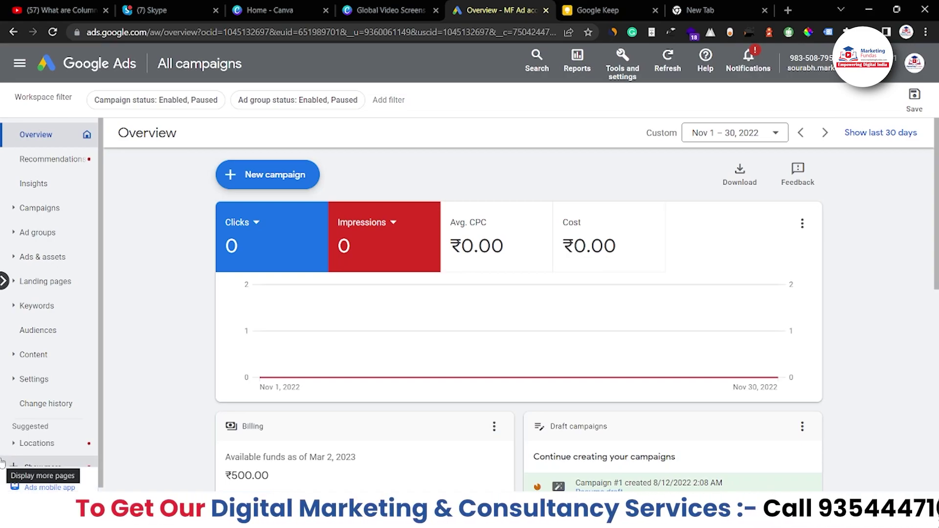
Go to the Ad groups page
scroll(532, 366, down, 4)
scroll(532, 368, up, 4)
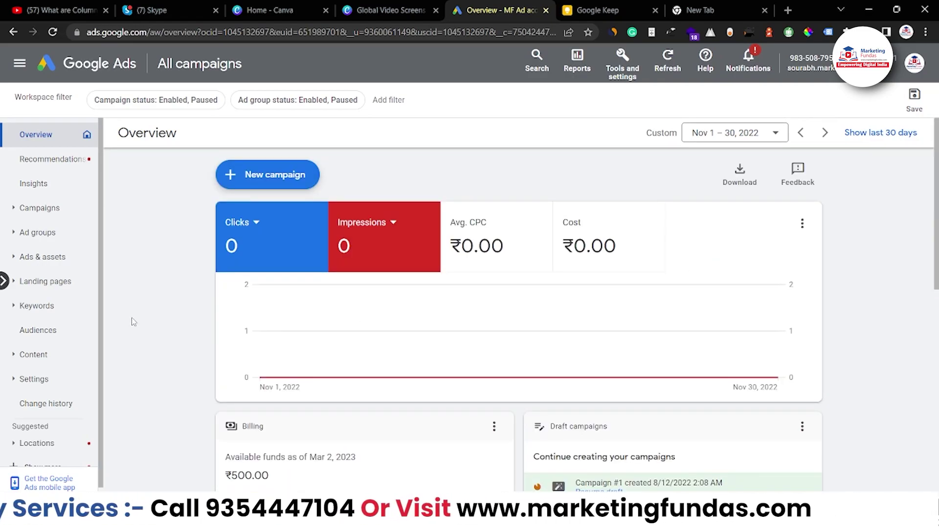
scroll(136, 321, down, 2)
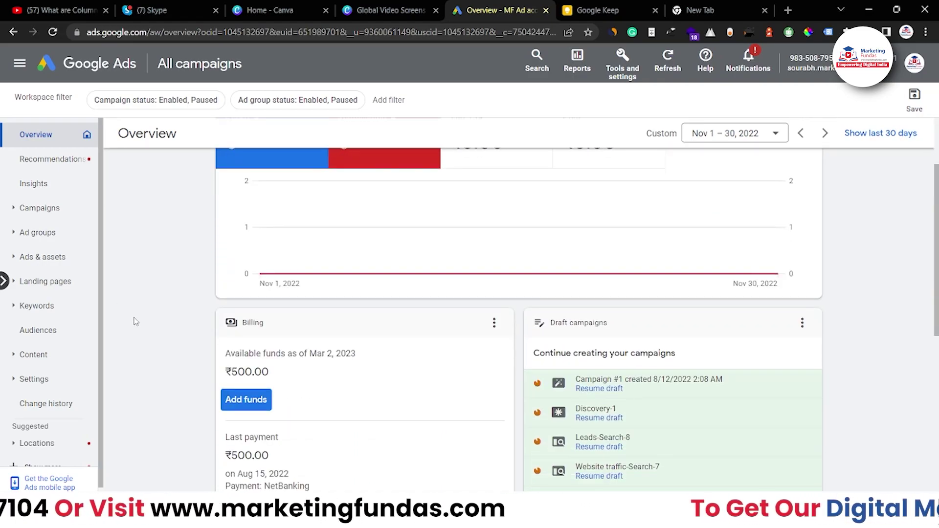
scroll(136, 321, up, 2)
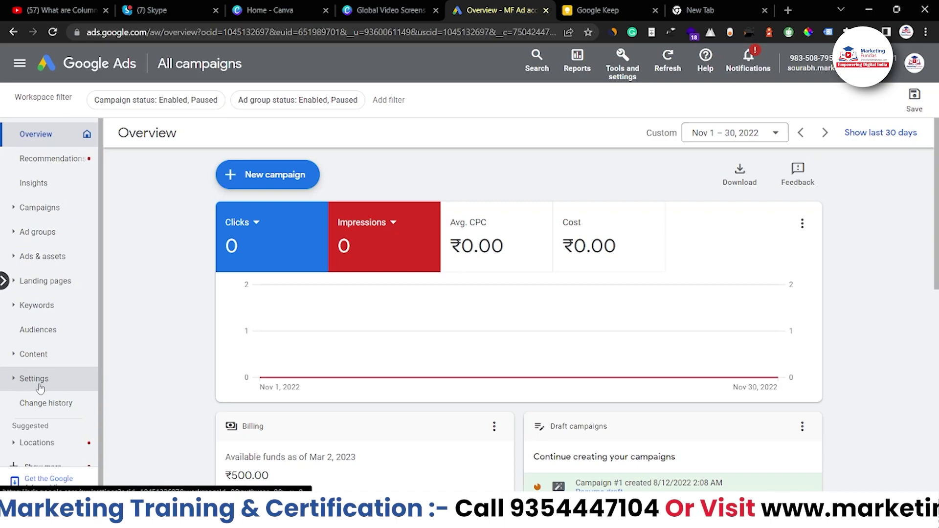
scroll(35, 382, down, 1)
click(39, 221)
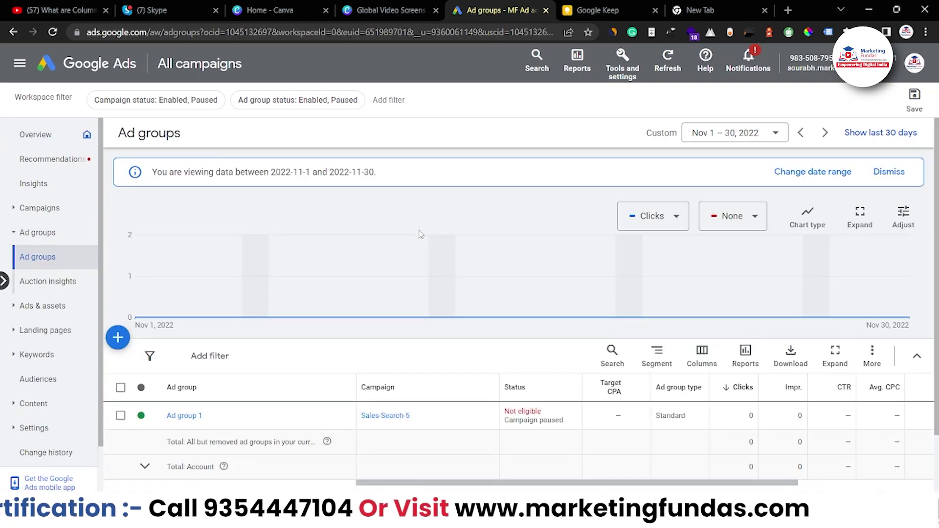
Switch to the Ads page under Ads & assets and bring up its column editor
scroll(657, 349, down, 1)
click(702, 314)
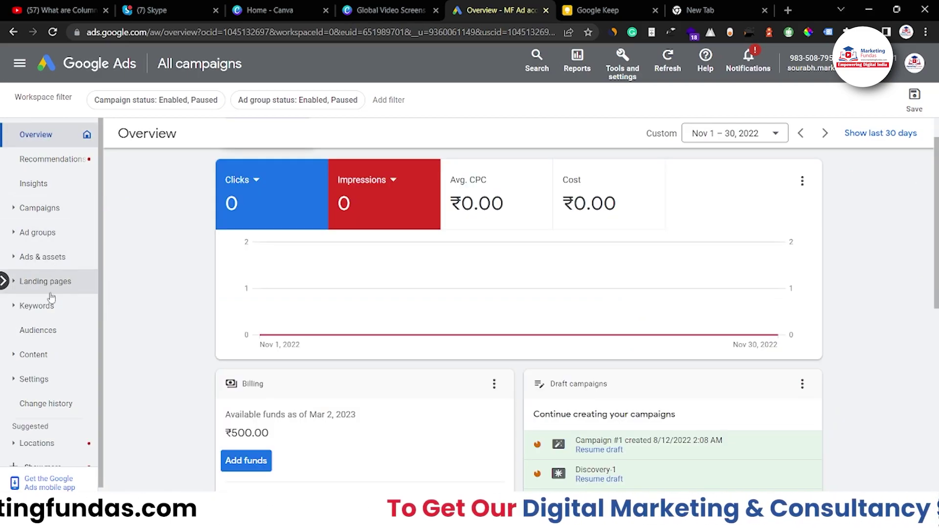
click(40, 257)
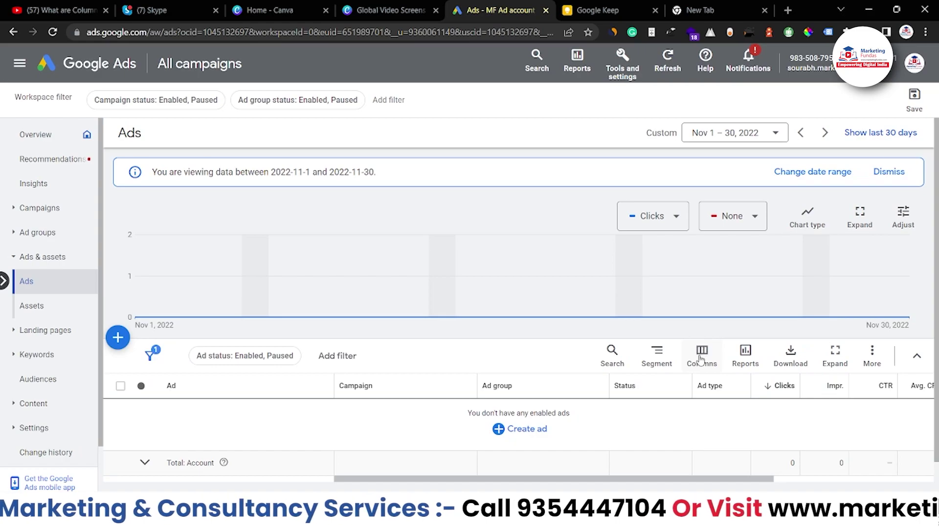
click(701, 361)
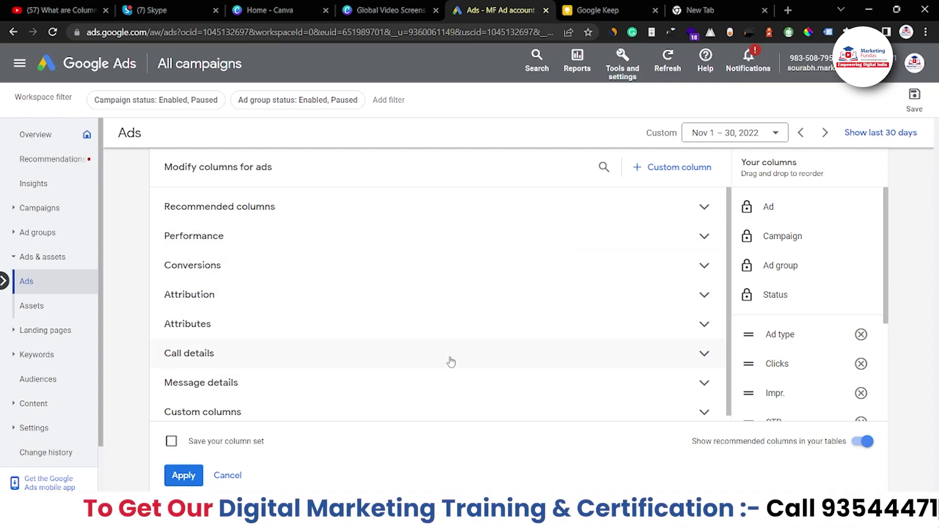
Expand Recommended columns to list Conv. rate, Conversions and Cost / conv
scroll(427, 385, down, 1)
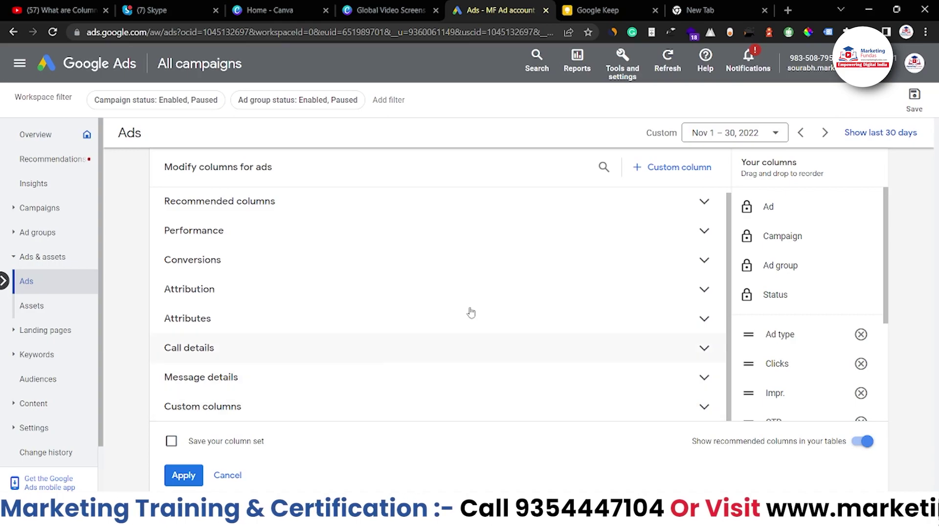
scroll(479, 281, up, 1)
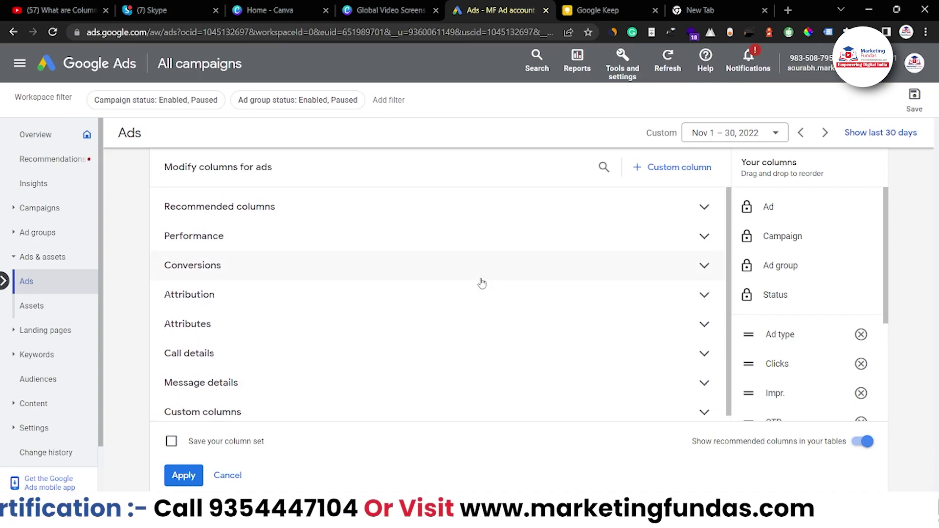
click(711, 208)
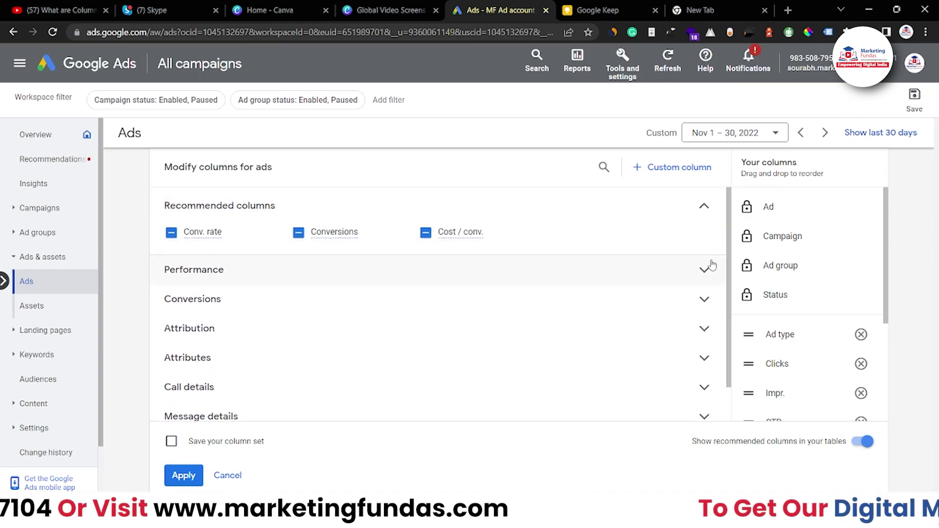
Briefly expand Performance and Conversions, collapse both again, and reset page zoom to 100%
click(705, 269)
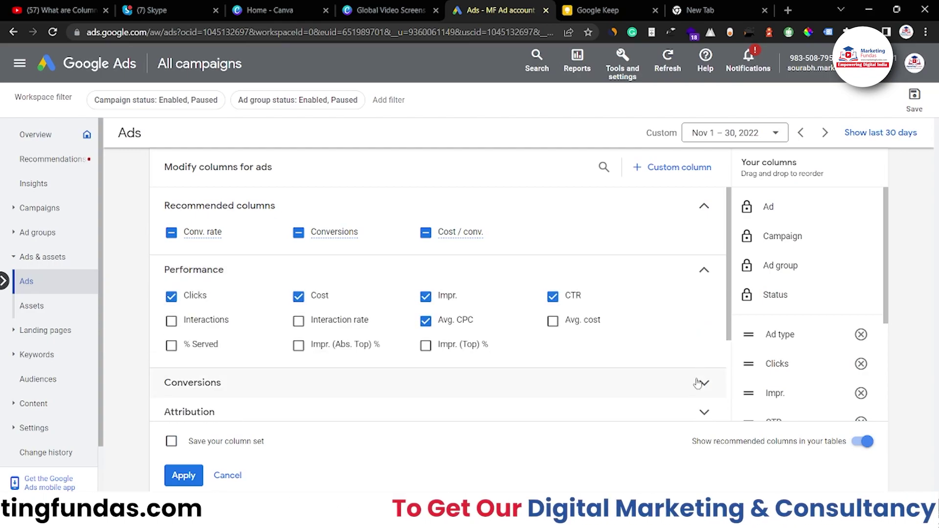
scroll(698, 383, down, 3)
click(705, 265)
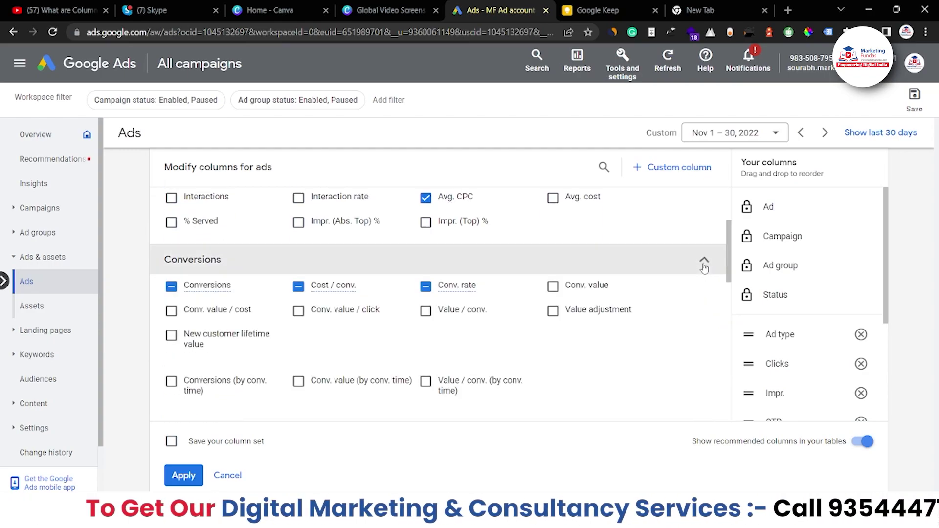
scroll(704, 268, down, 7)
scroll(697, 309, up, 4)
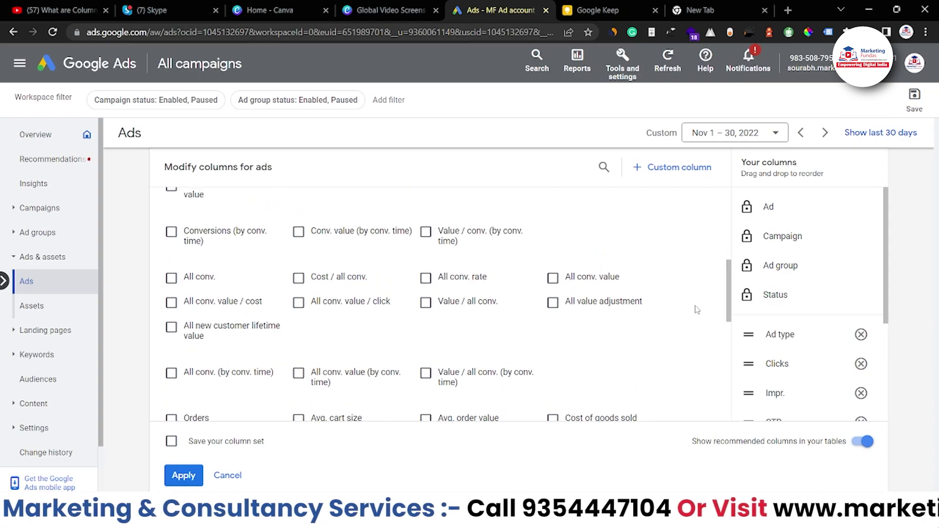
key(ctrl+minus)
scroll(699, 282, up, 3)
click(568, 54)
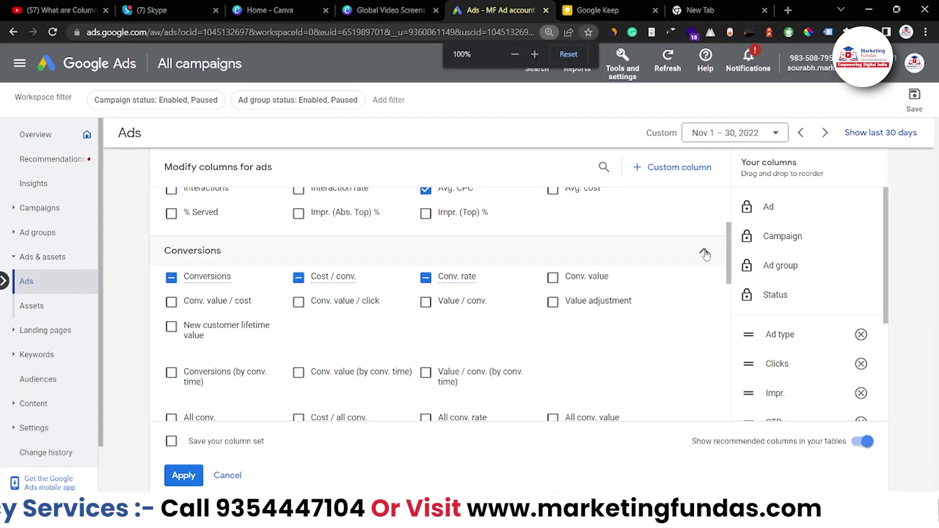
click(704, 254)
scroll(705, 254, up, 3)
click(704, 251)
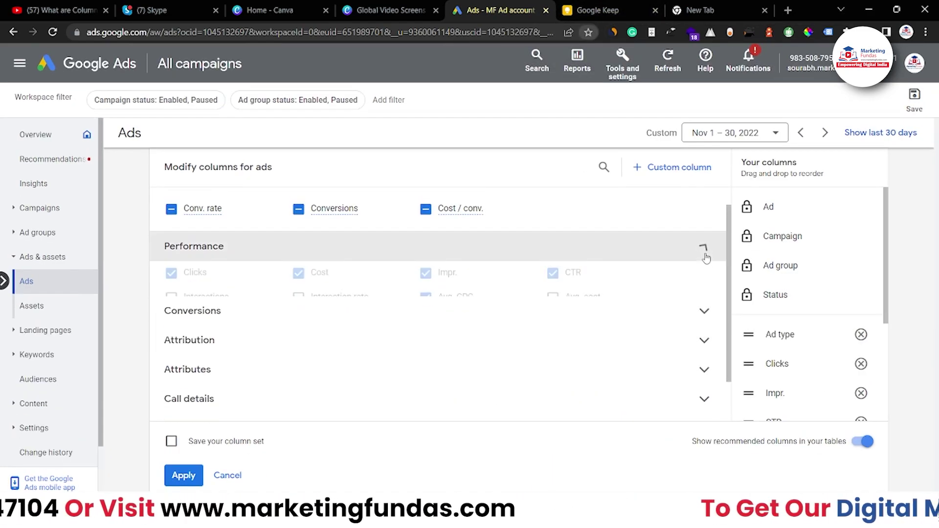
scroll(707, 249, up, 1)
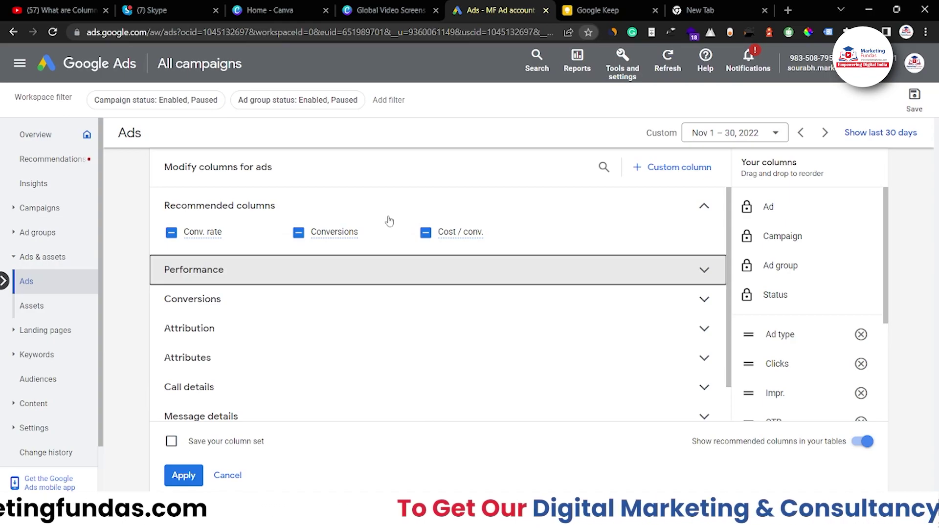
mouse_move(276, 243)
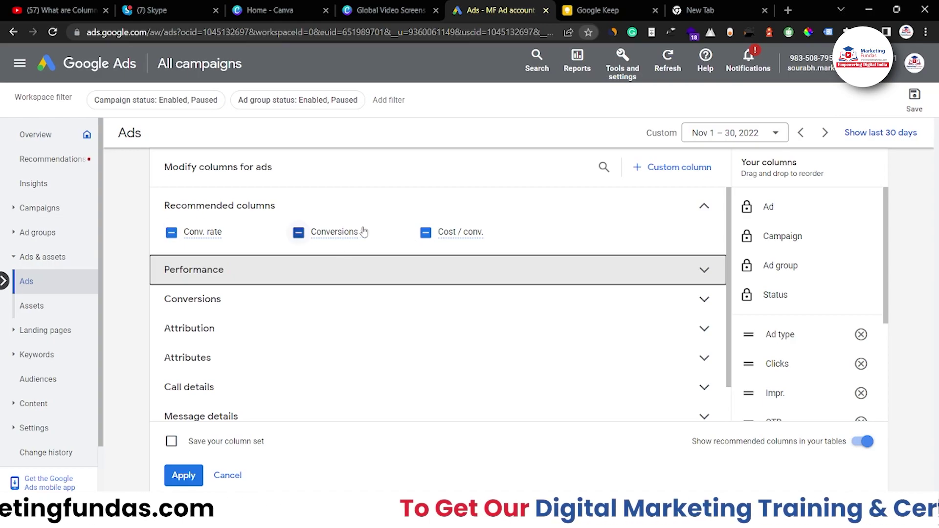
mouse_move(364, 231)
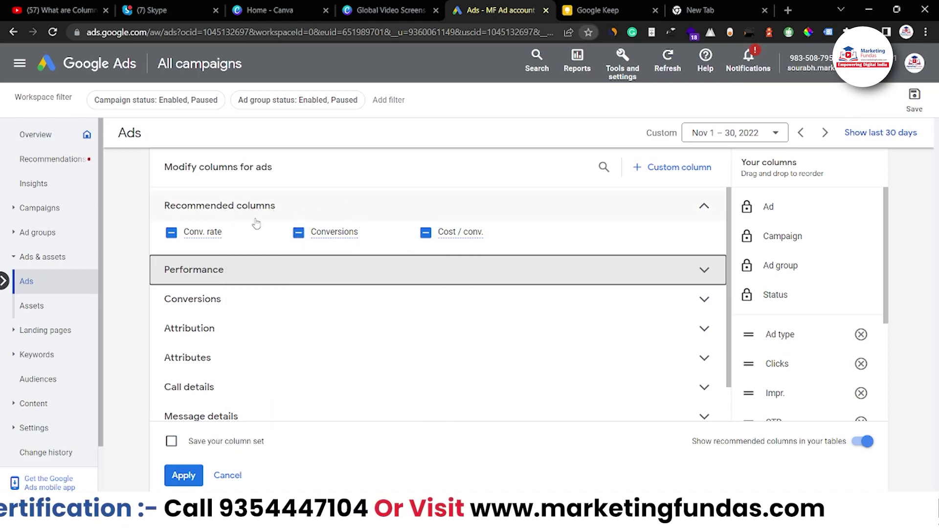
Expand Performance, showing Clicks, Cost, Impr., CTR and Avg. CPC selected
click(266, 269)
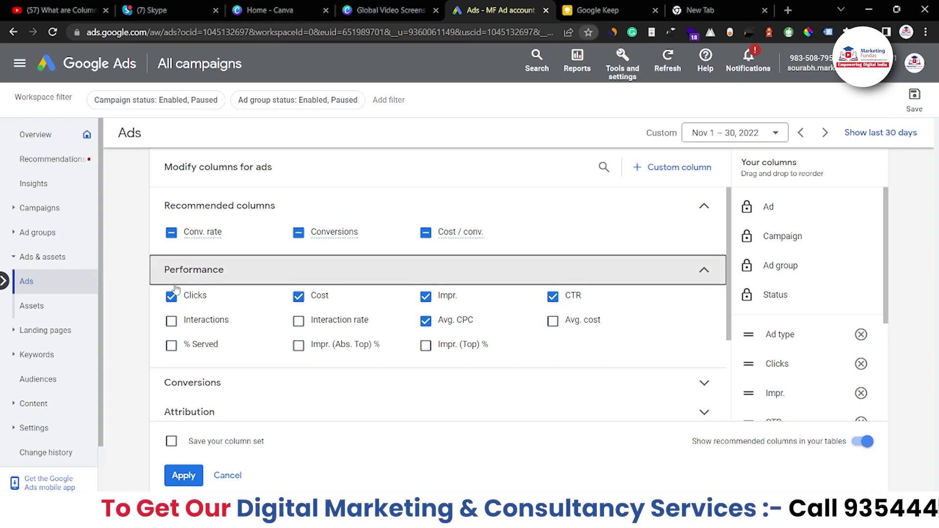
mouse_move(216, 307)
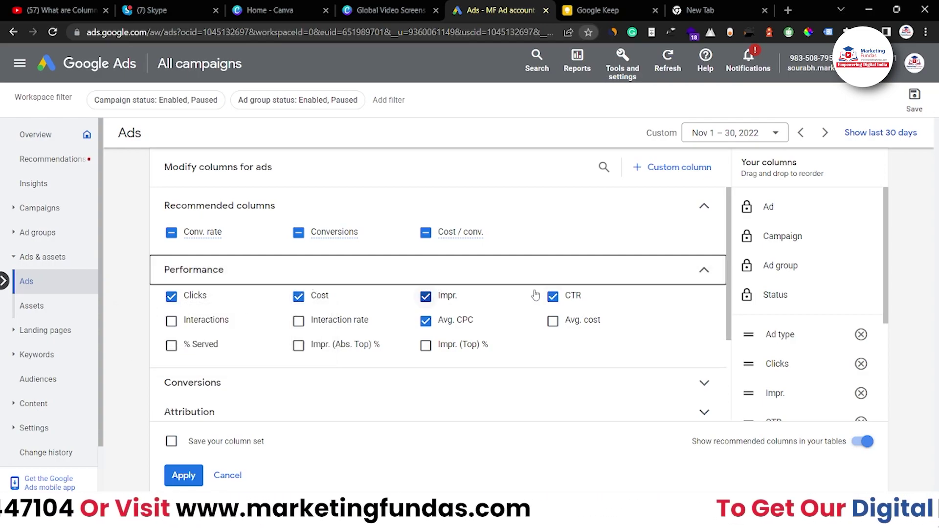
mouse_move(535, 295)
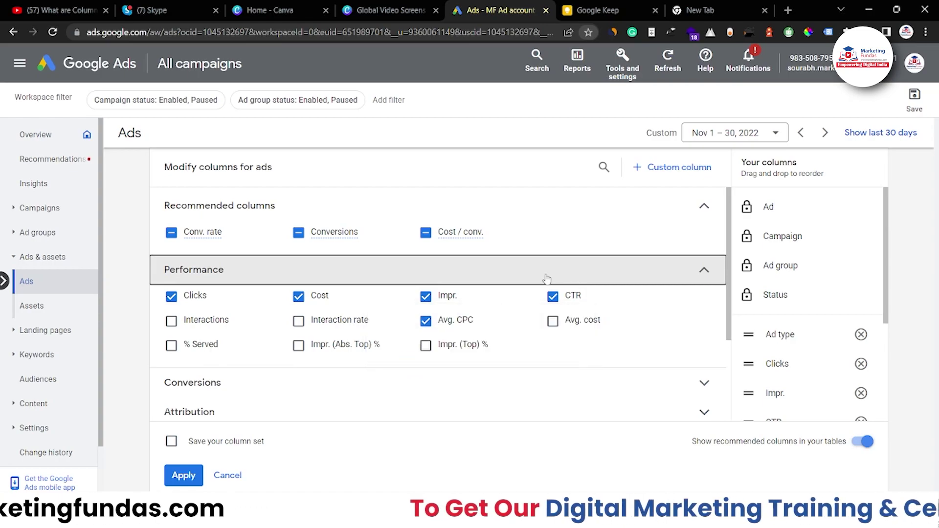
Deselect Avg. CPC under Performance
click(457, 320)
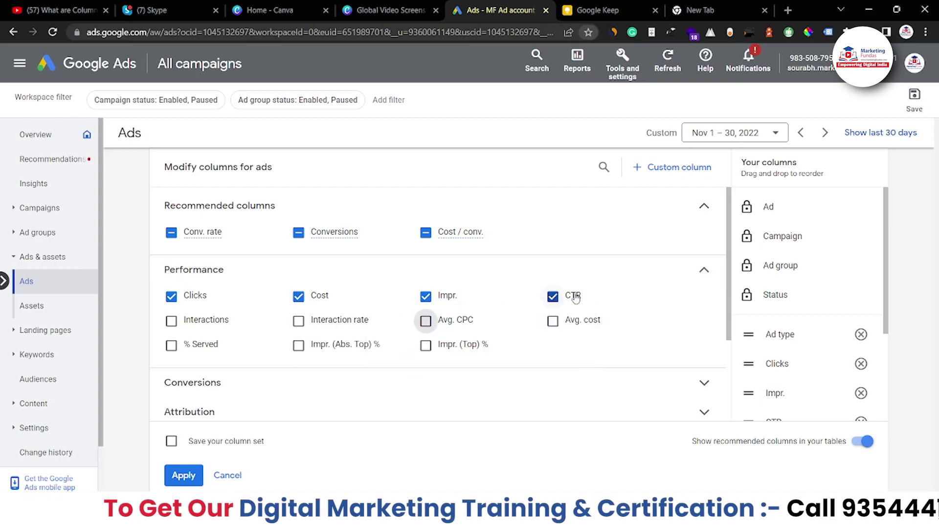
mouse_move(573, 297)
scroll(576, 299, down, 3)
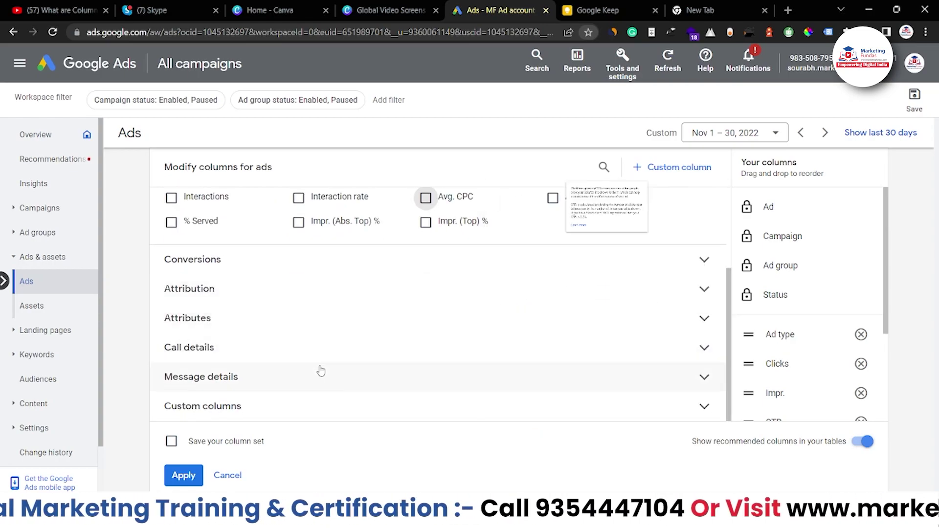
scroll(320, 373, up, 1)
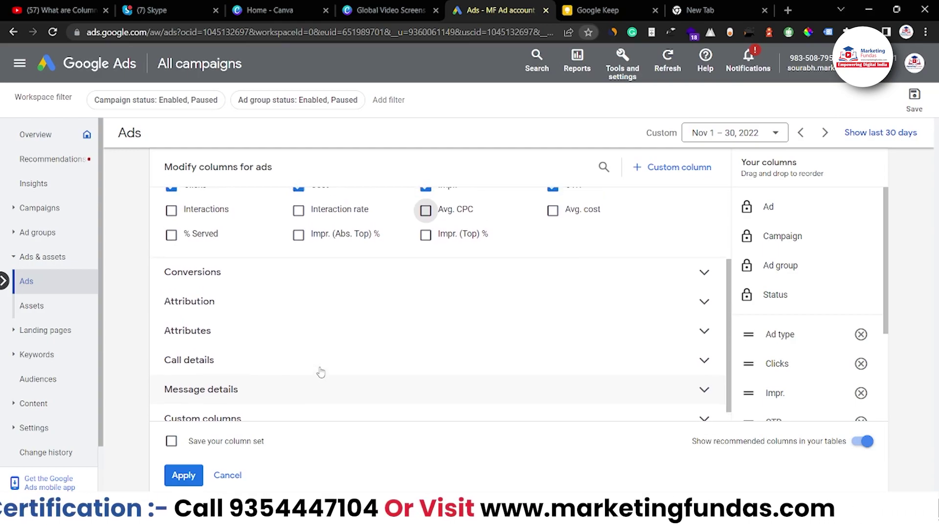
scroll(273, 320, down, 1)
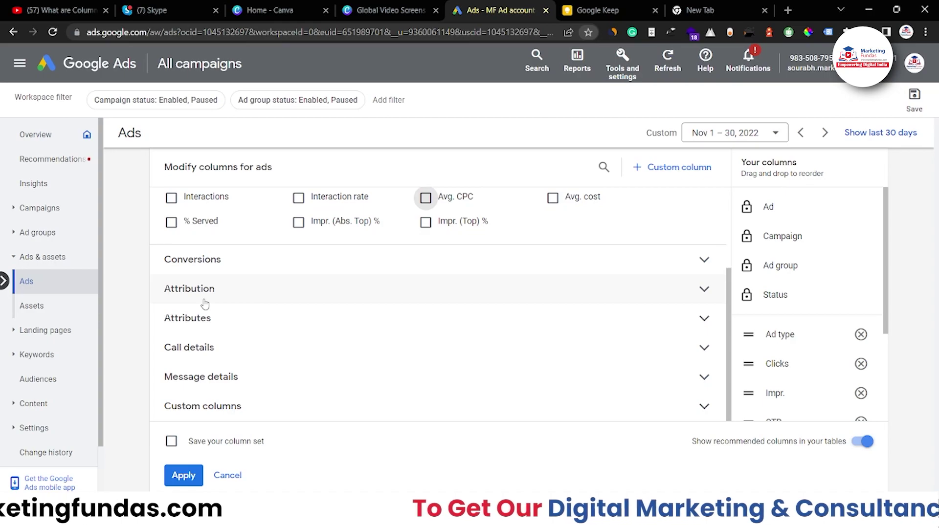
scroll(205, 304, up, 2)
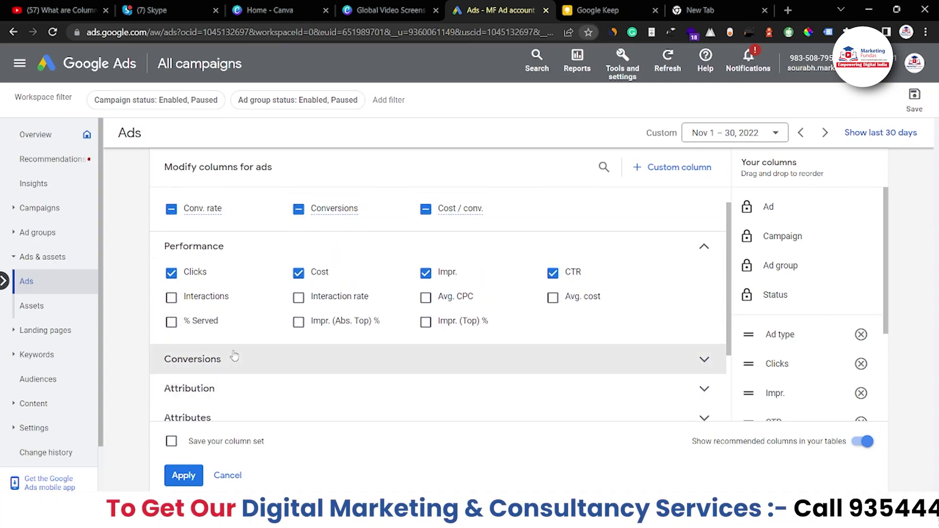
Expand Conversions, showing Conversions, Cost / conv. and Conv. rate included
click(234, 356)
scroll(277, 345, down, 7)
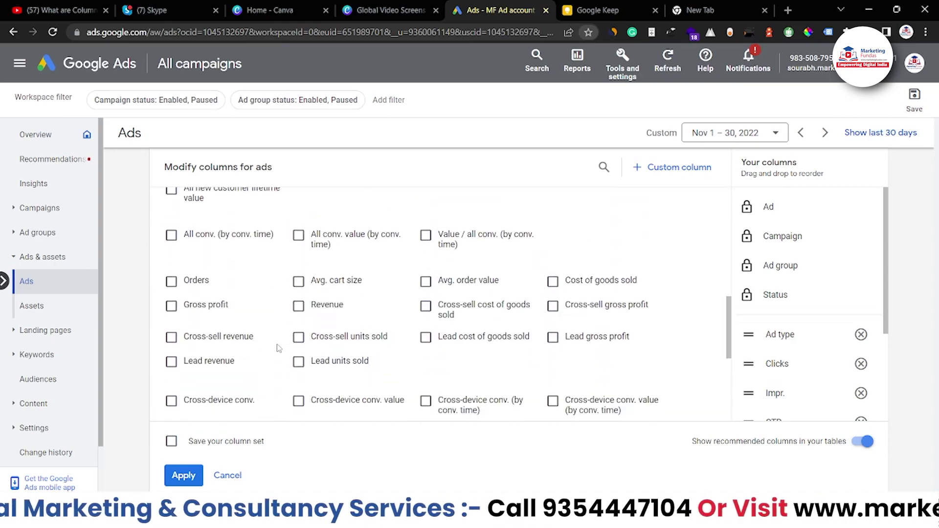
scroll(277, 348, down, 4)
scroll(278, 346, up, 5)
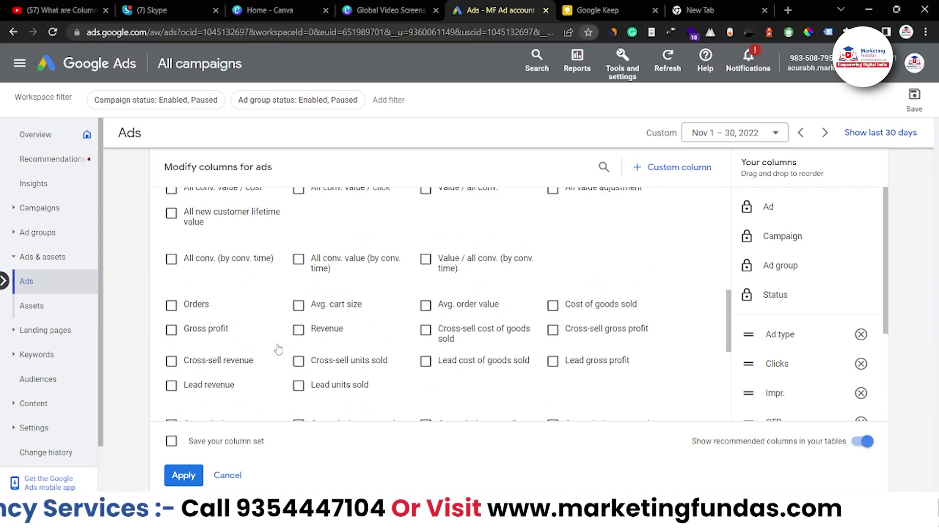
scroll(278, 349, up, 8)
scroll(277, 349, down, 2)
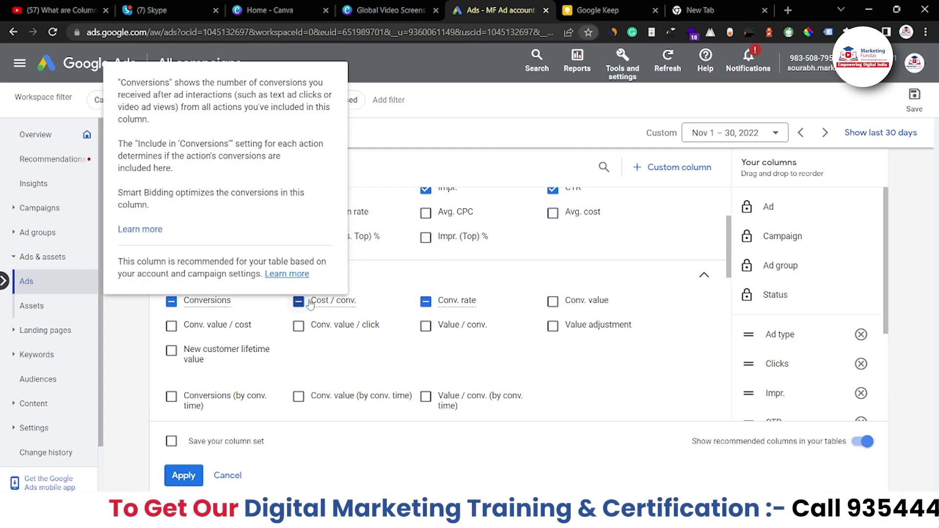
Read the help cards for the Conversions metrics
mouse_move(362, 314)
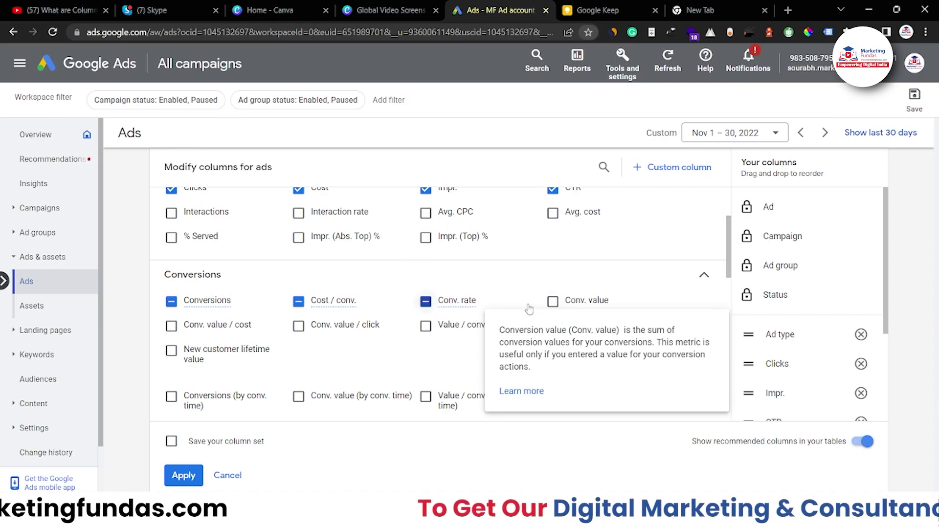
mouse_move(454, 305)
mouse_move(228, 336)
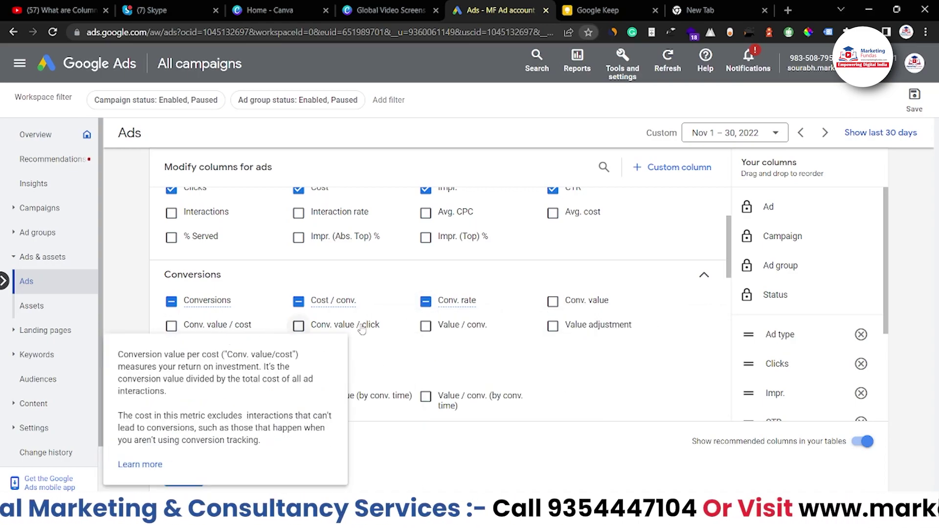
mouse_move(370, 337)
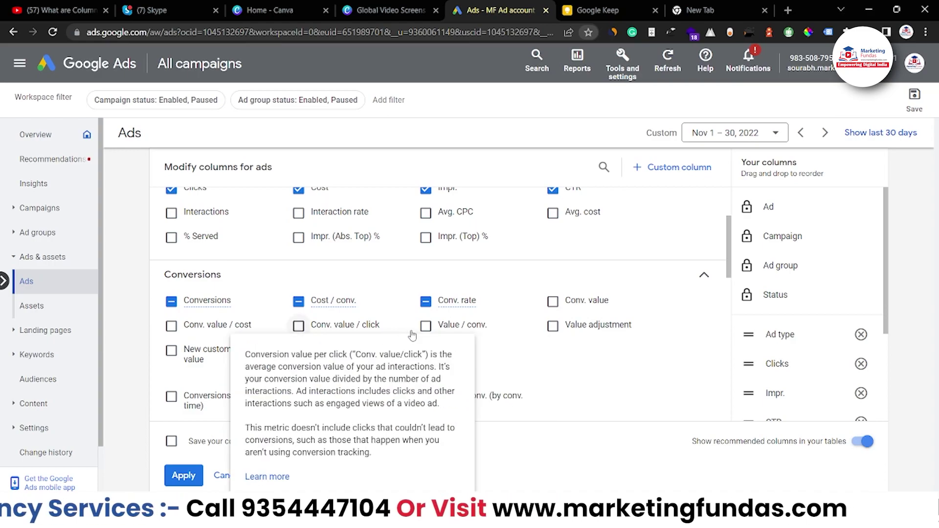
mouse_move(574, 333)
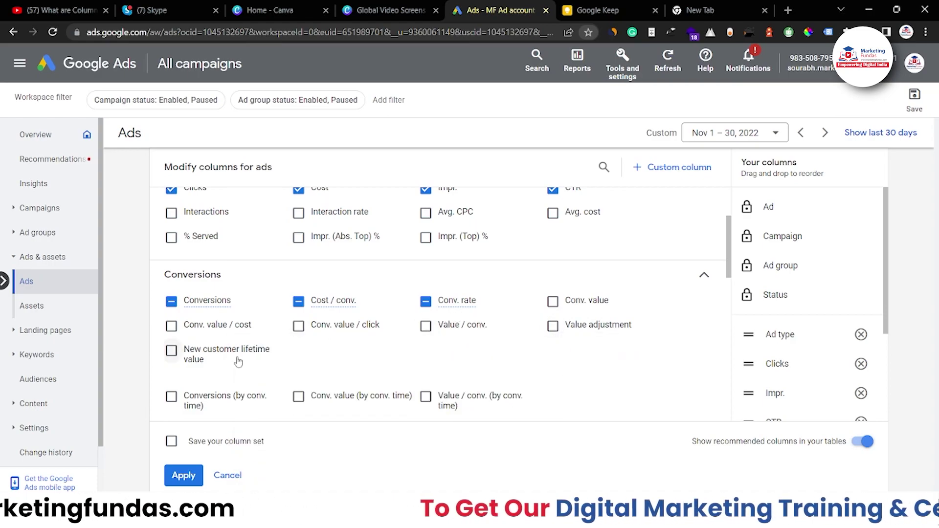
mouse_move(237, 362)
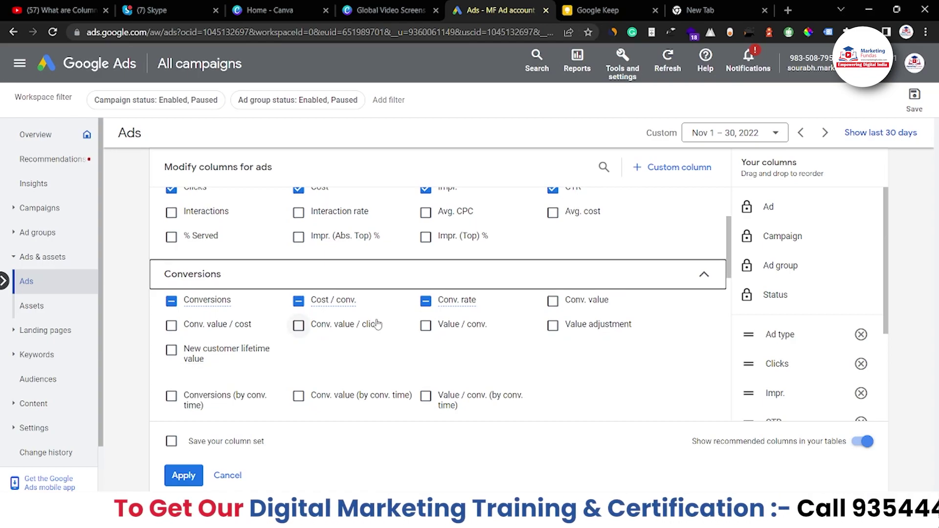
scroll(318, 269, down, 2)
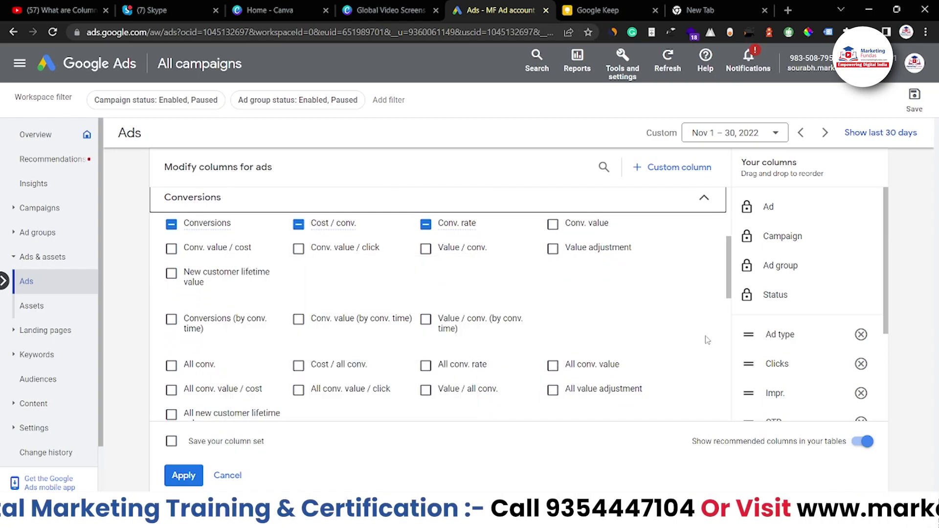
scroll(707, 340, down, 1)
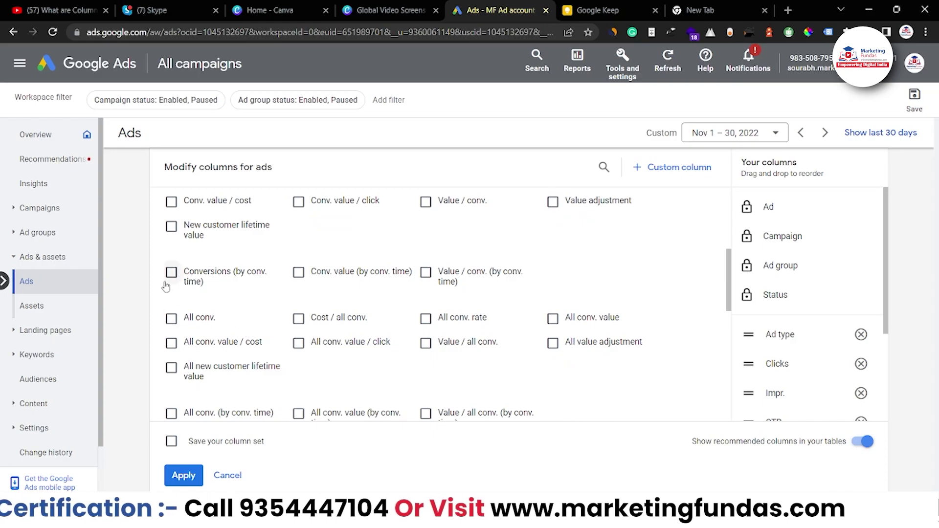
Expand Attribution to show Conversions, Cost / conv. and Conv. rate (current model)
mouse_move(195, 283)
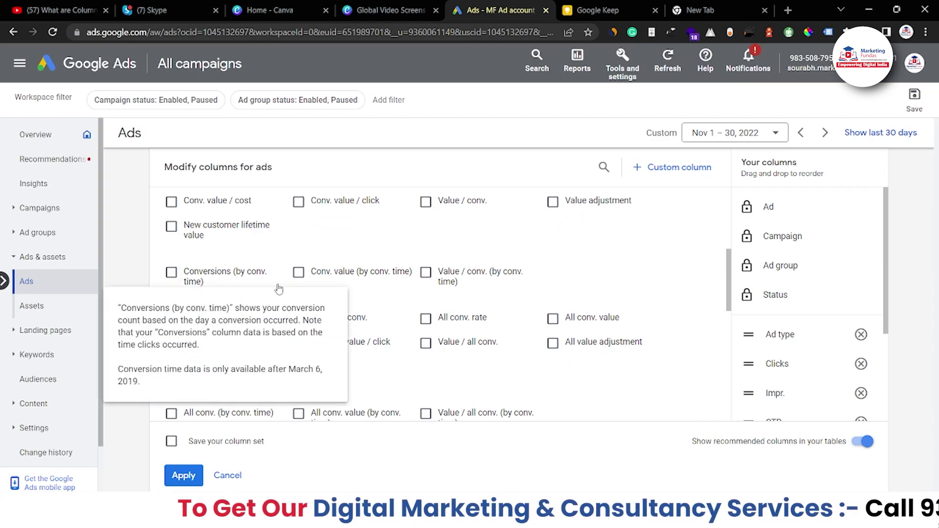
mouse_move(364, 284)
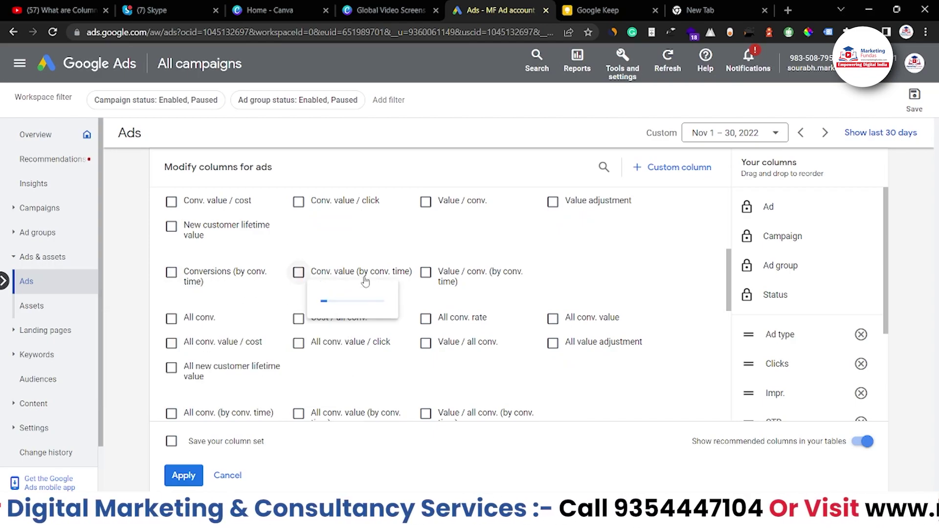
mouse_move(445, 277)
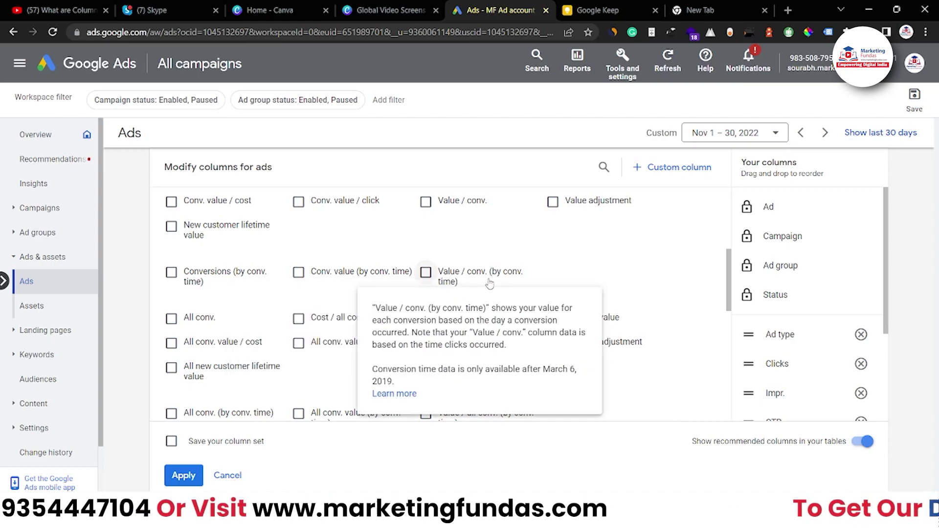
scroll(457, 283, down, 2)
scroll(362, 390, down, 1)
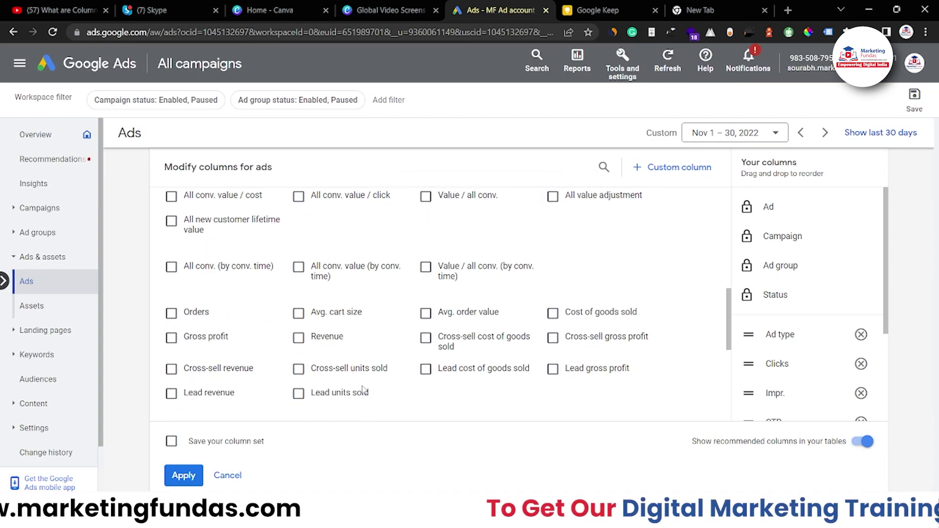
scroll(364, 389, down, 1)
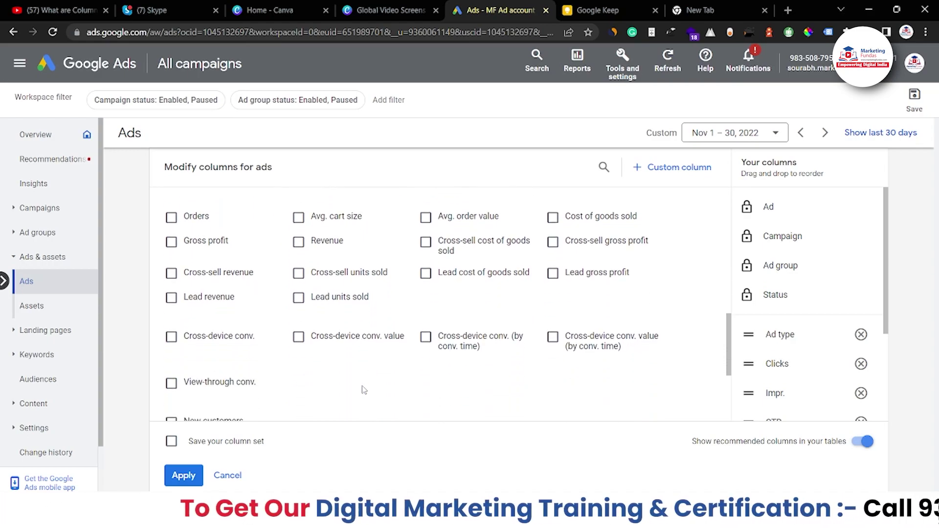
scroll(364, 390, down, 1)
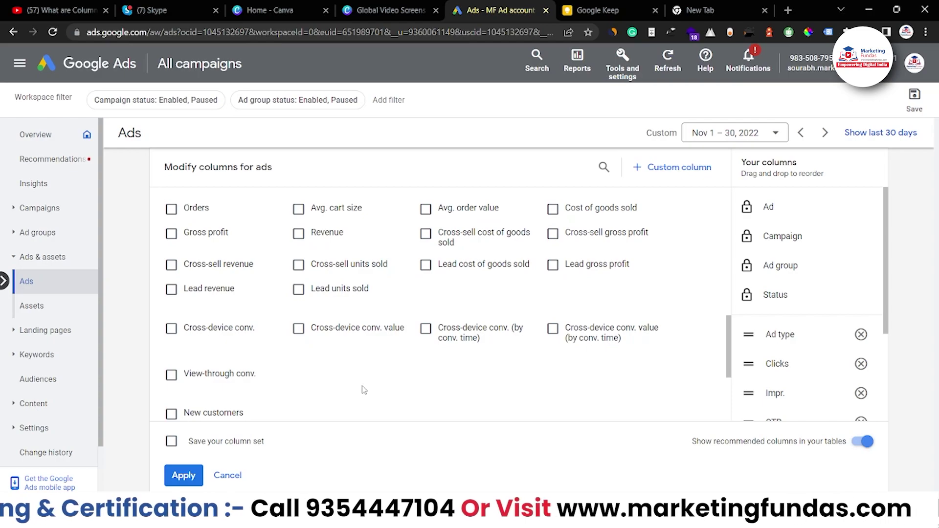
scroll(364, 390, down, 3)
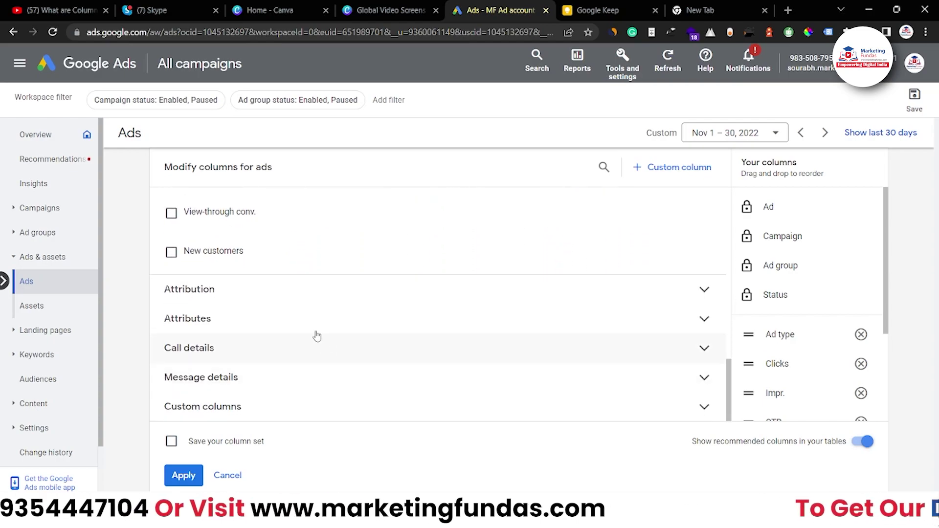
click(270, 302)
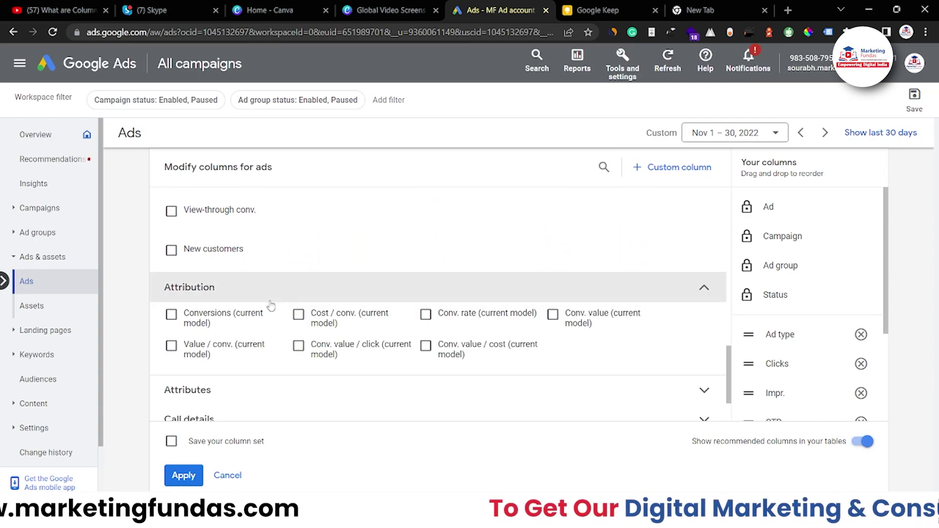
Expand Attributes, listing Campaign ID, Final URL, Label and others, with only Ad type selected
scroll(271, 305, down, 1)
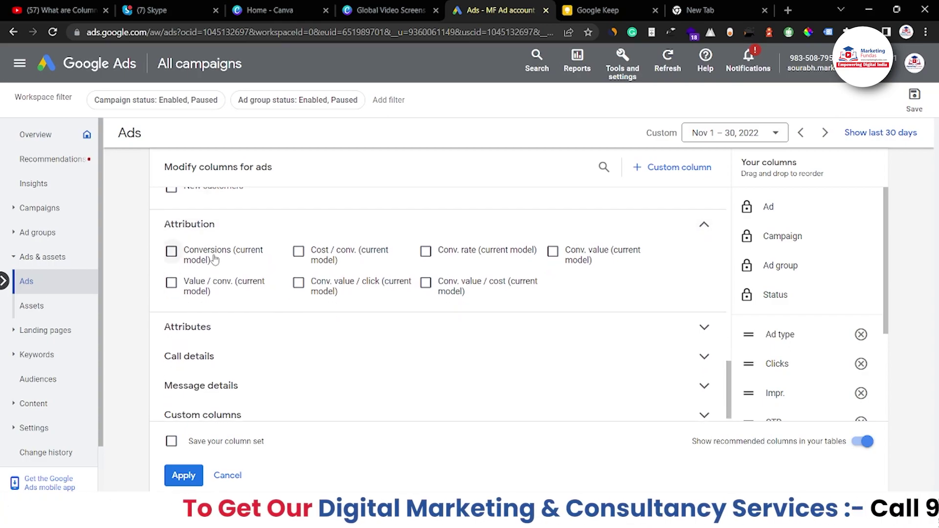
mouse_move(348, 261)
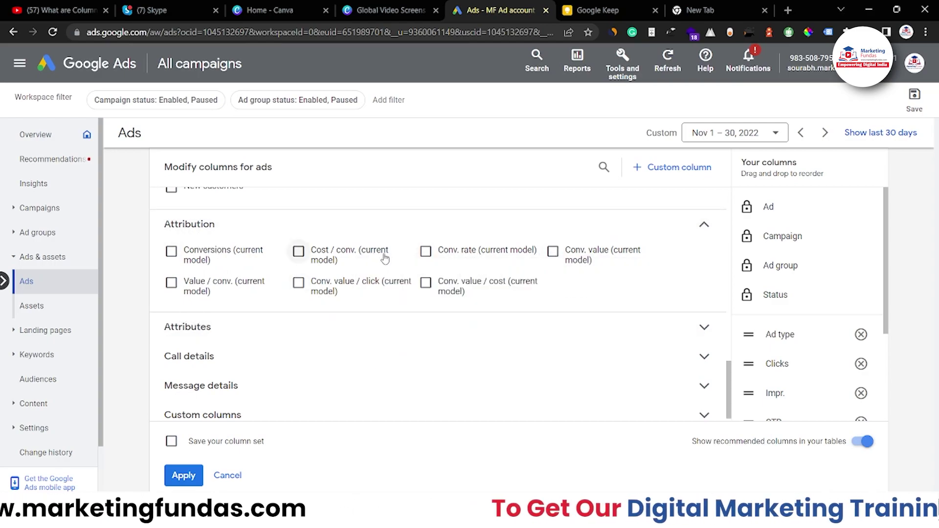
scroll(531, 293, down, 1)
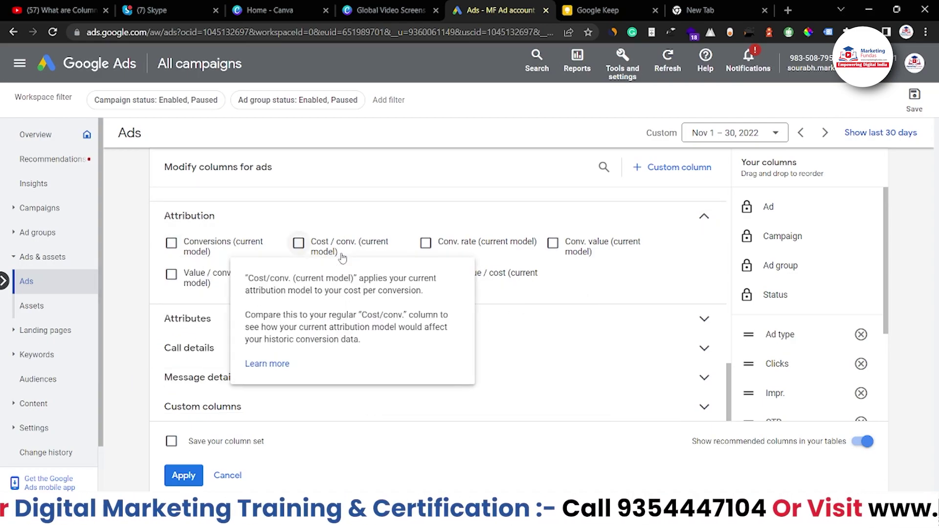
click(504, 321)
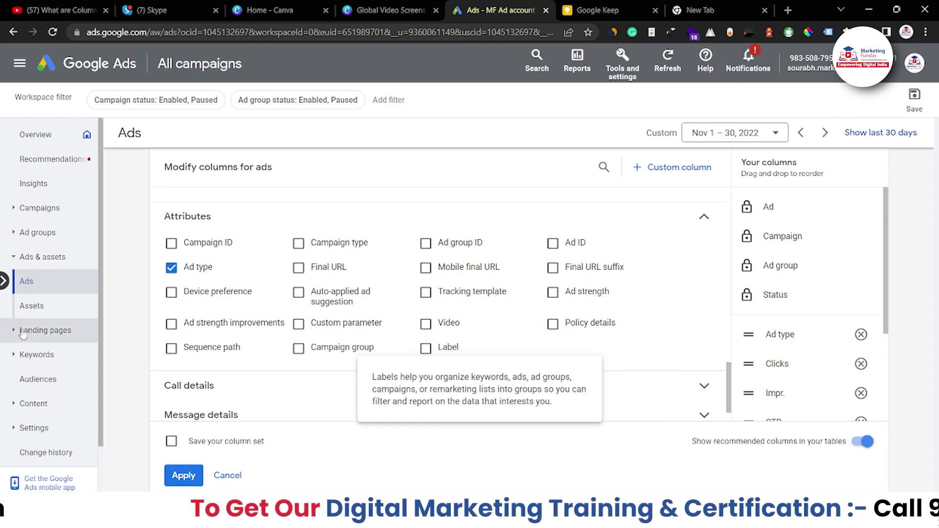
Expand Call details, Message details and the still-empty Custom columns groups
scroll(325, 345, down, 1)
click(330, 351)
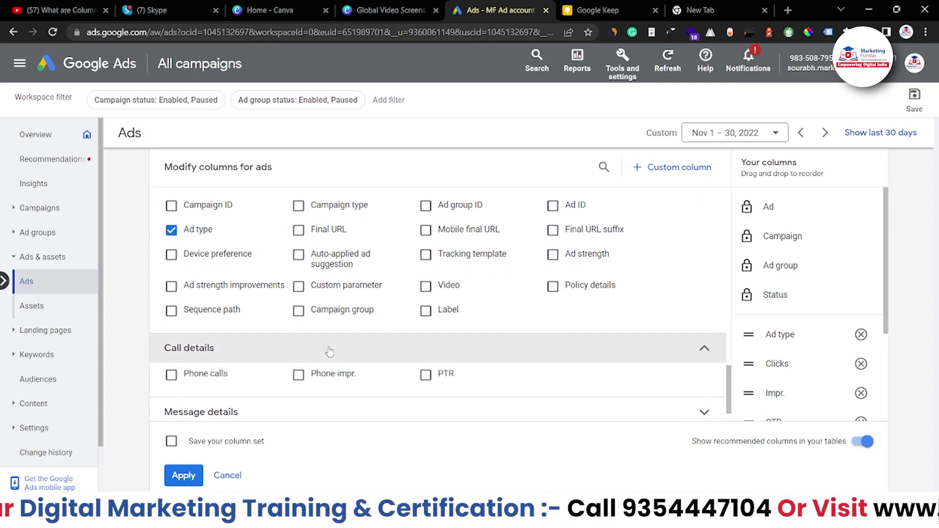
scroll(329, 352, down, 1)
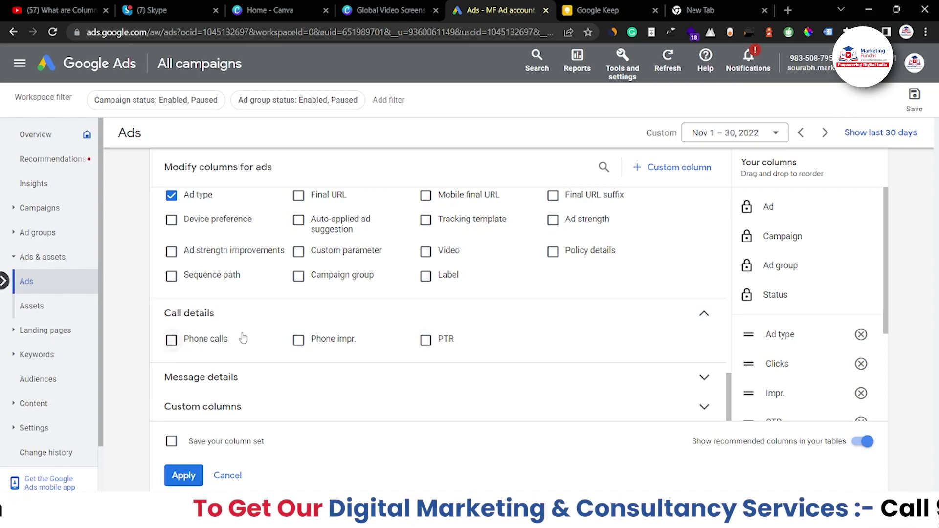
mouse_move(210, 351)
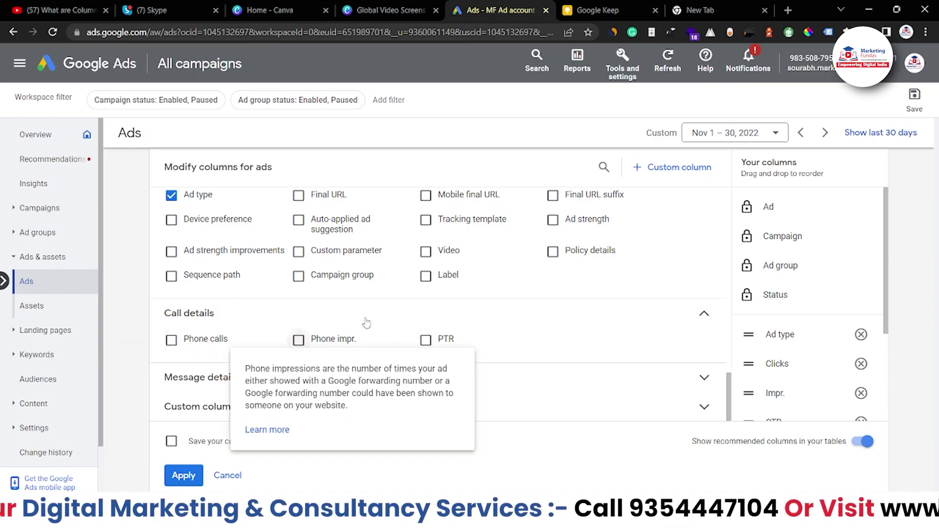
click(264, 377)
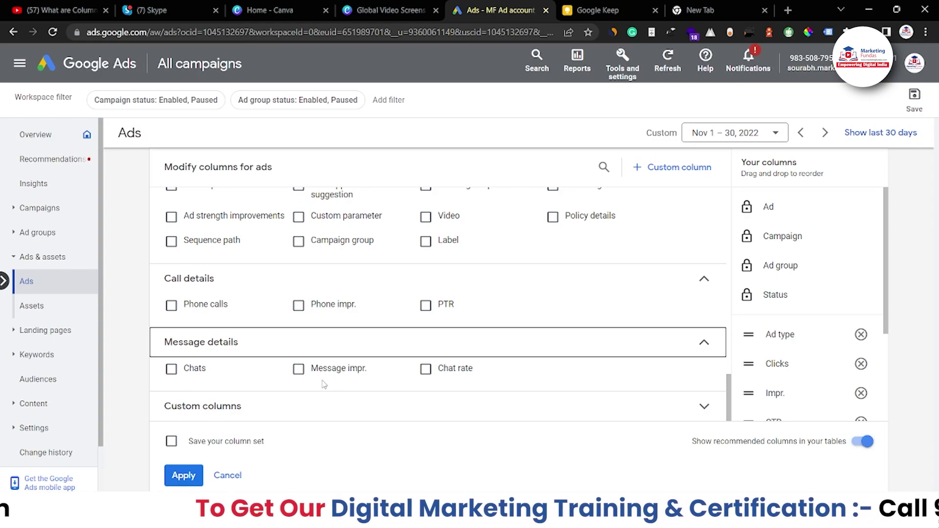
click(306, 409)
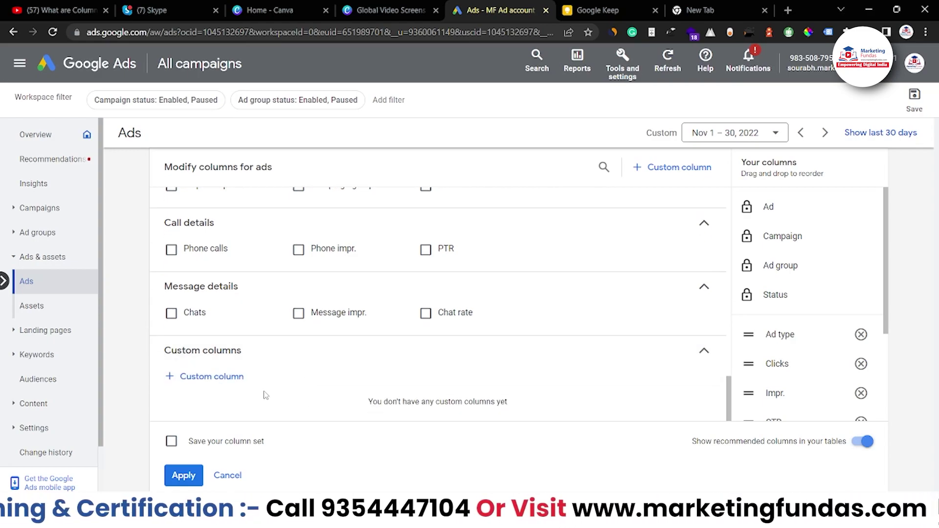
Preview a new custom column's data formats keeping Number (123), then bring up the accounts list
click(224, 387)
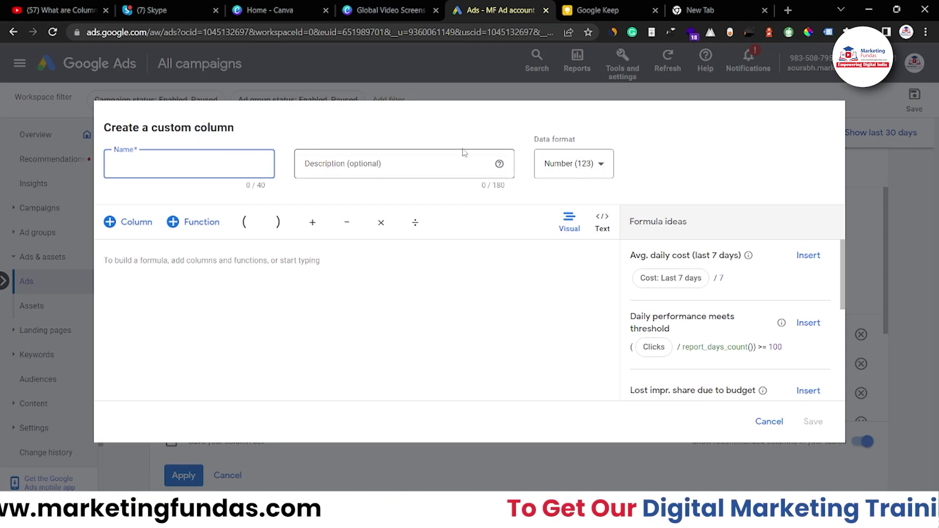
click(555, 164)
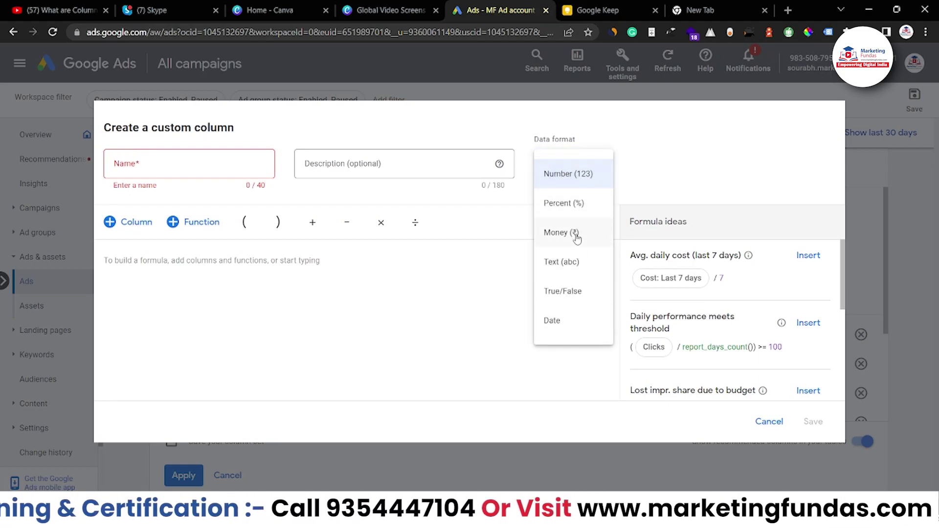
click(665, 180)
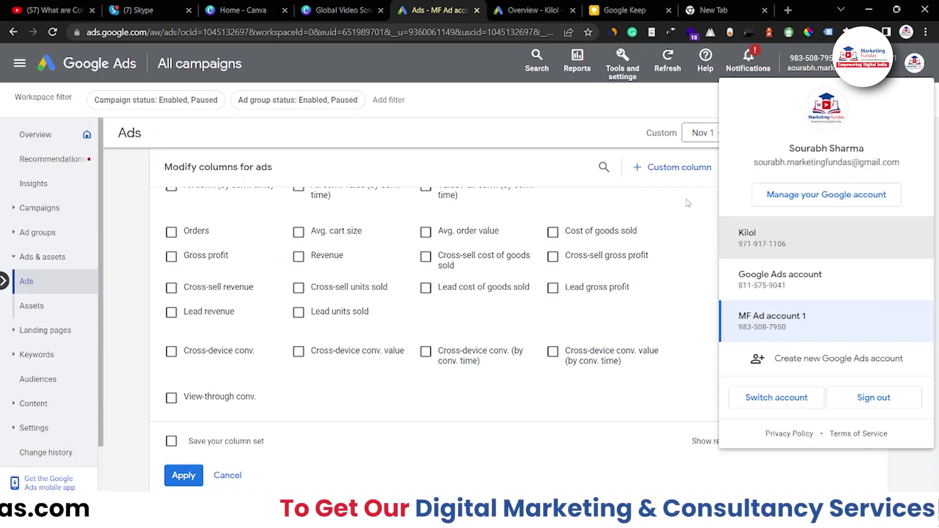
ctrl+click(694, 225)
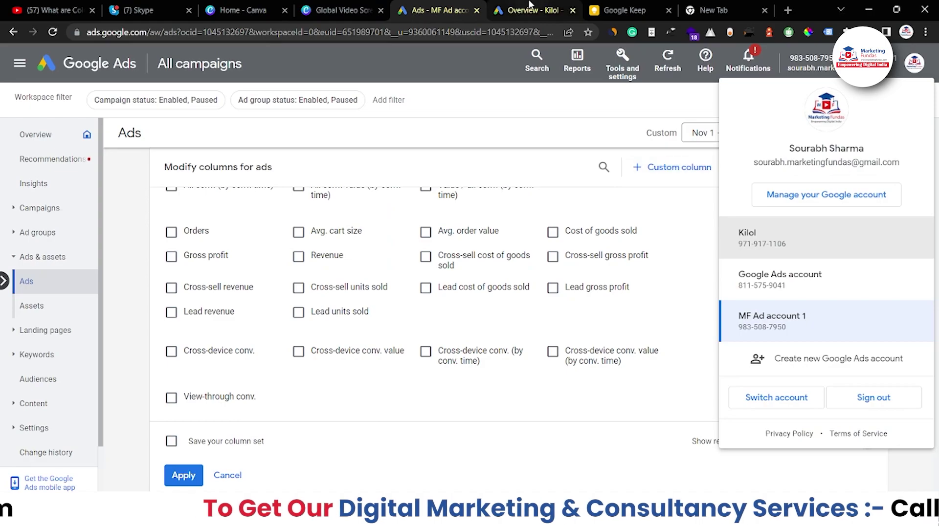
In the second account's new tab, go to Ad groups and choose Modify columns
click(513, 4)
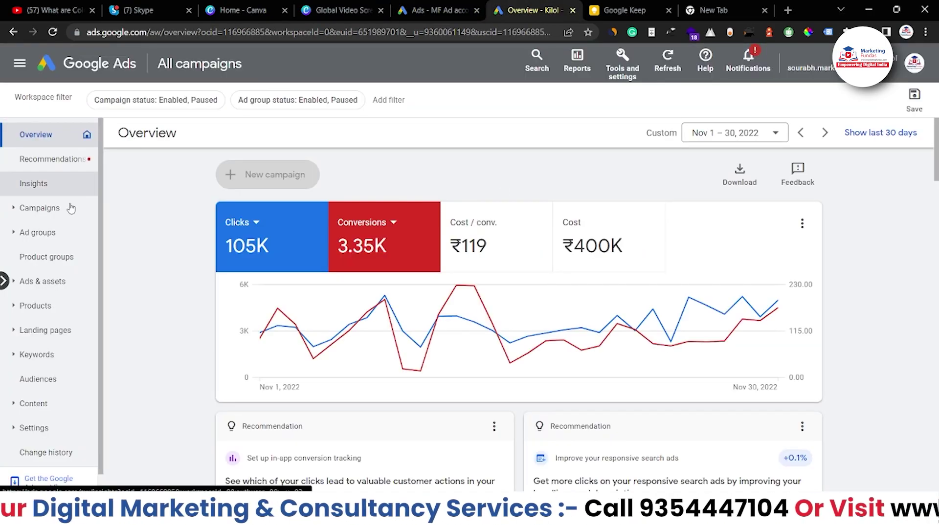
click(52, 233)
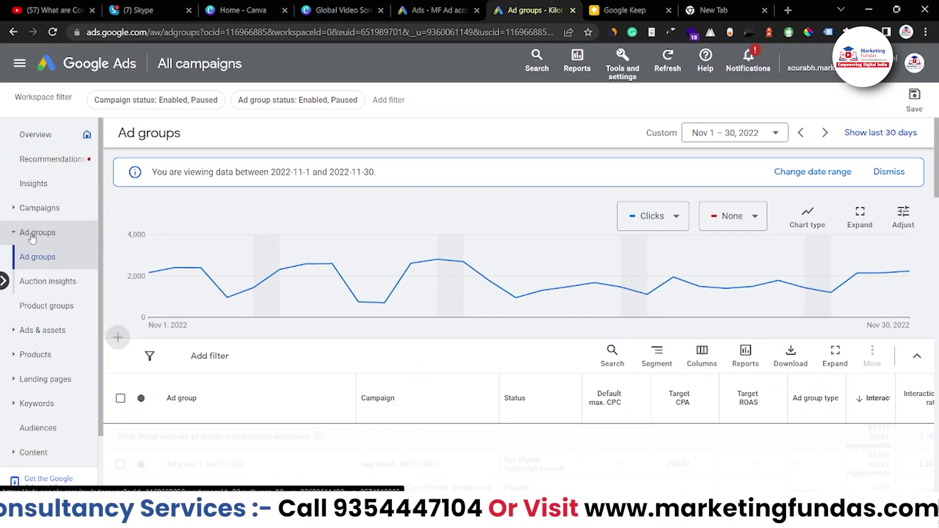
scroll(612, 318, down, 1)
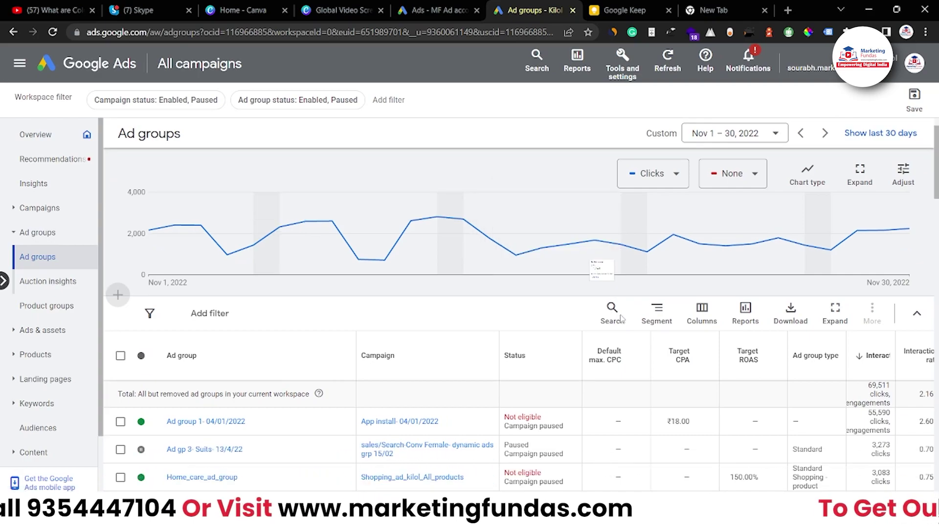
scroll(711, 330, down, 2)
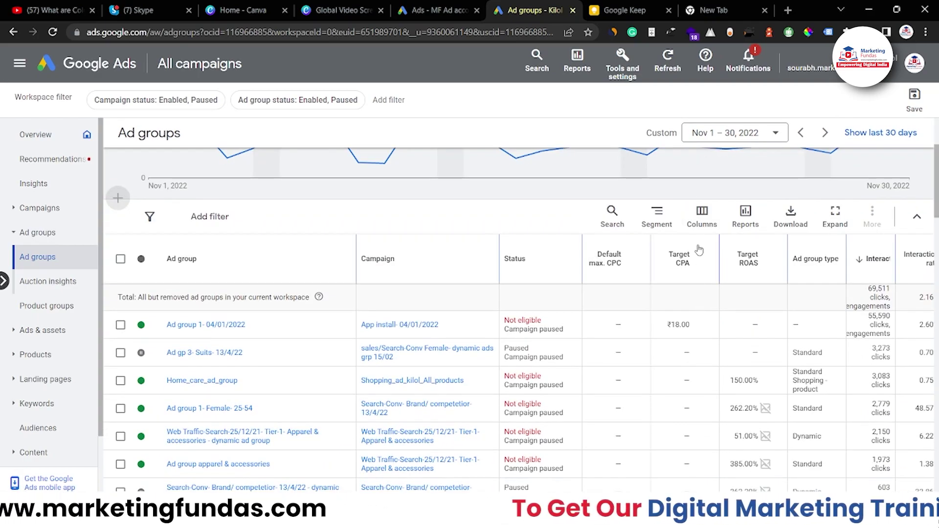
click(702, 223)
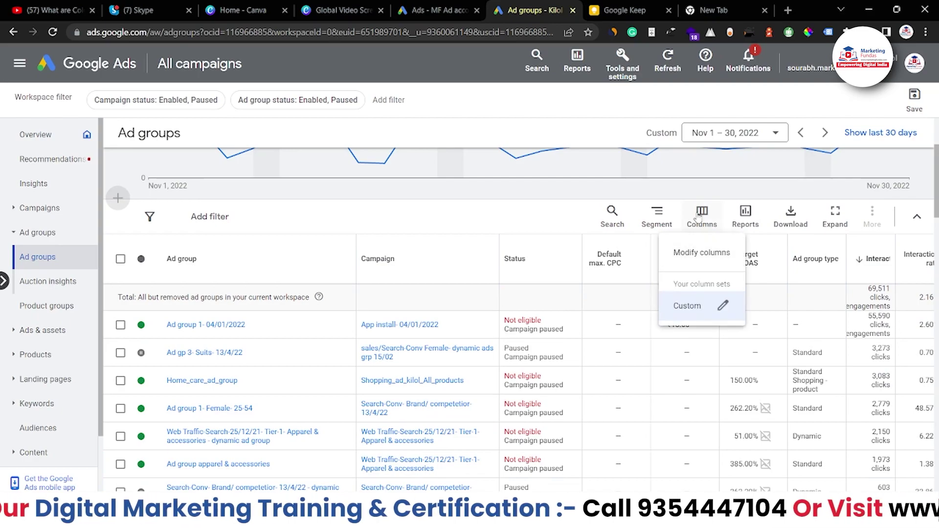
click(692, 253)
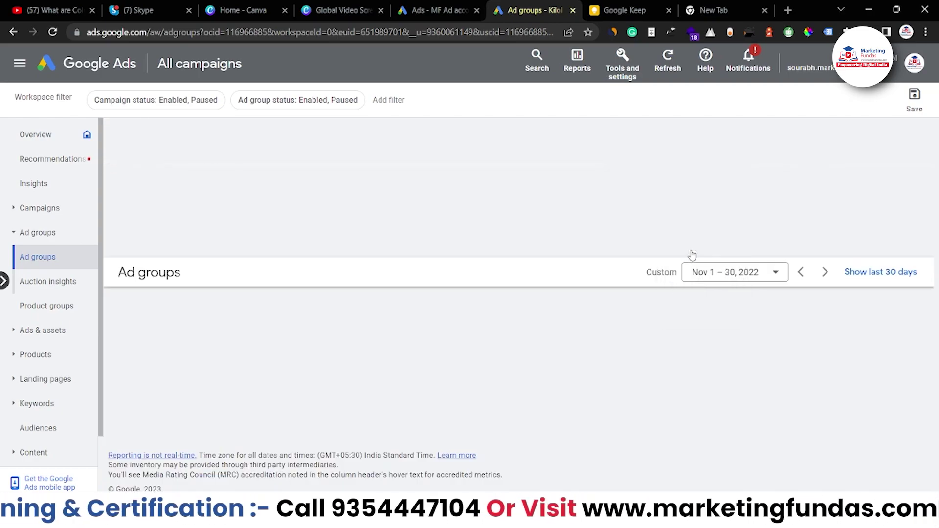
scroll(609, 327, down, 5)
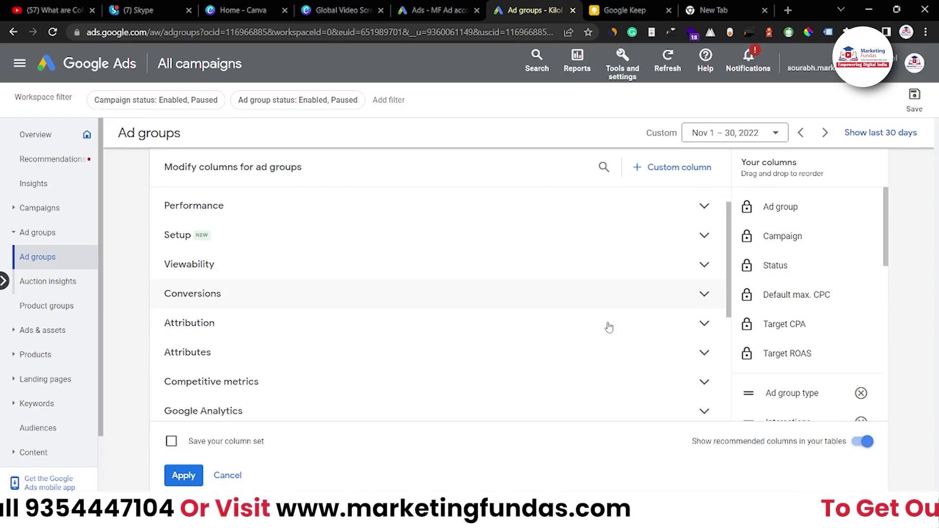
scroll(608, 325, up, 5)
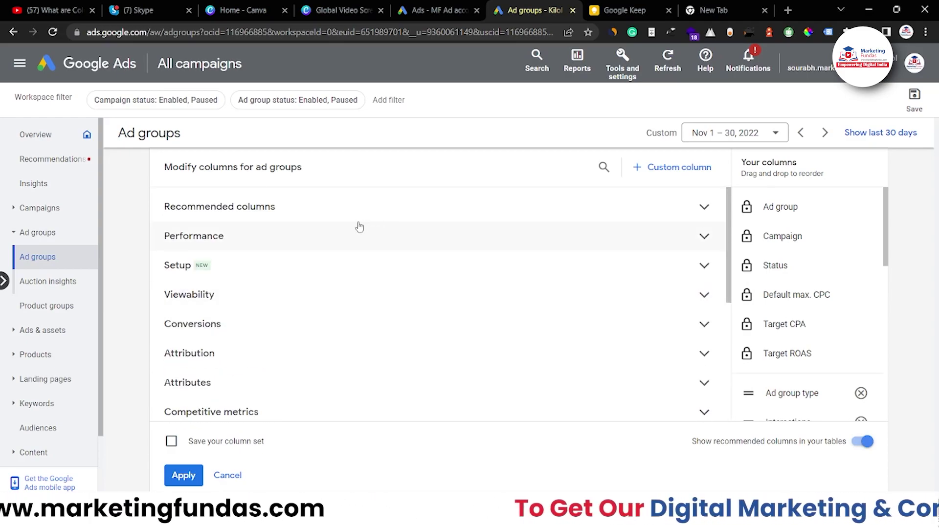
scroll(373, 275, down, 5)
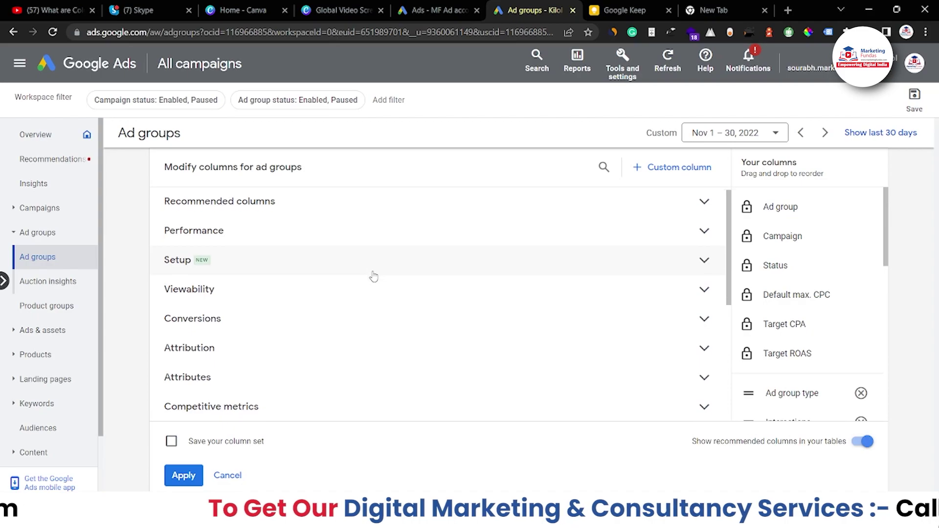
scroll(374, 275, up, 5)
click(325, 218)
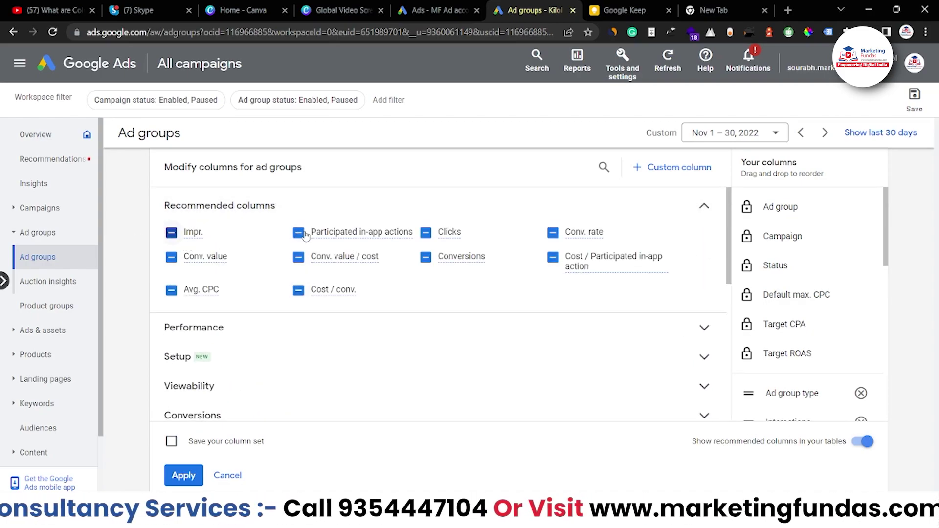
mouse_move(339, 233)
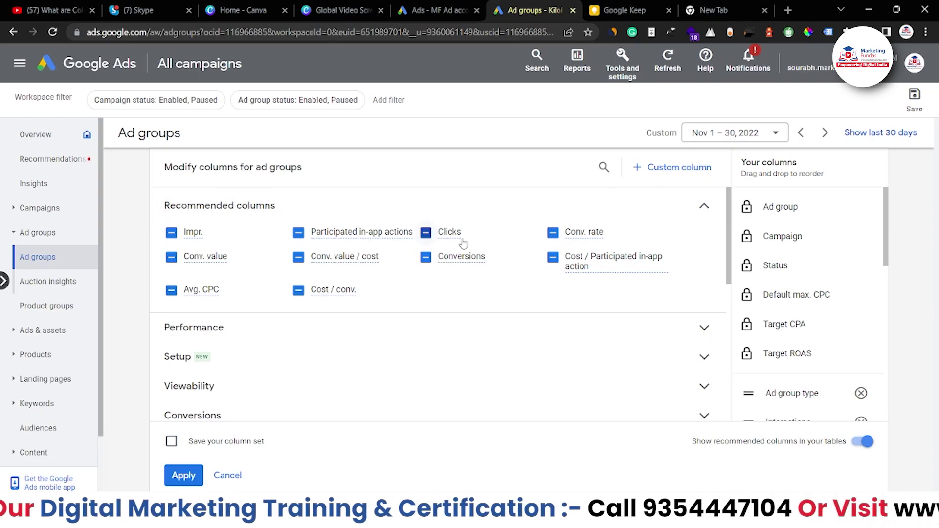
mouse_move(462, 240)
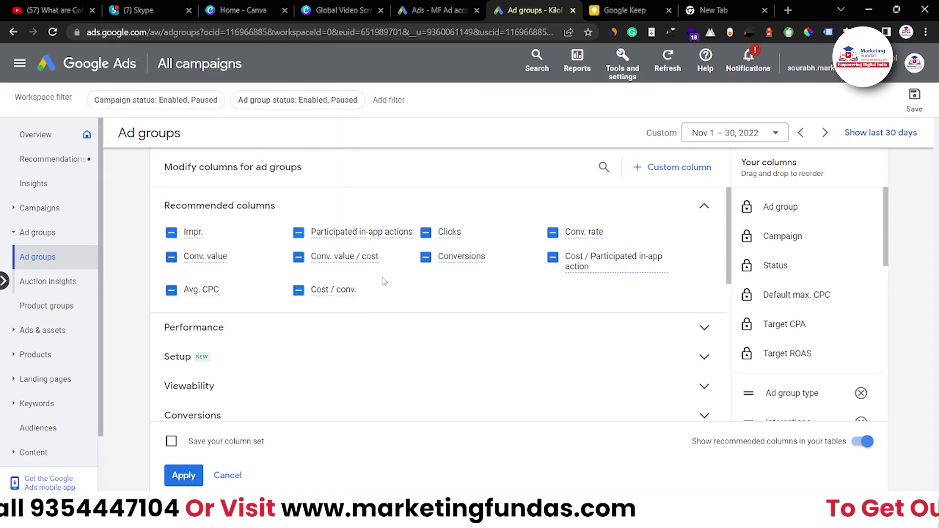
mouse_move(379, 266)
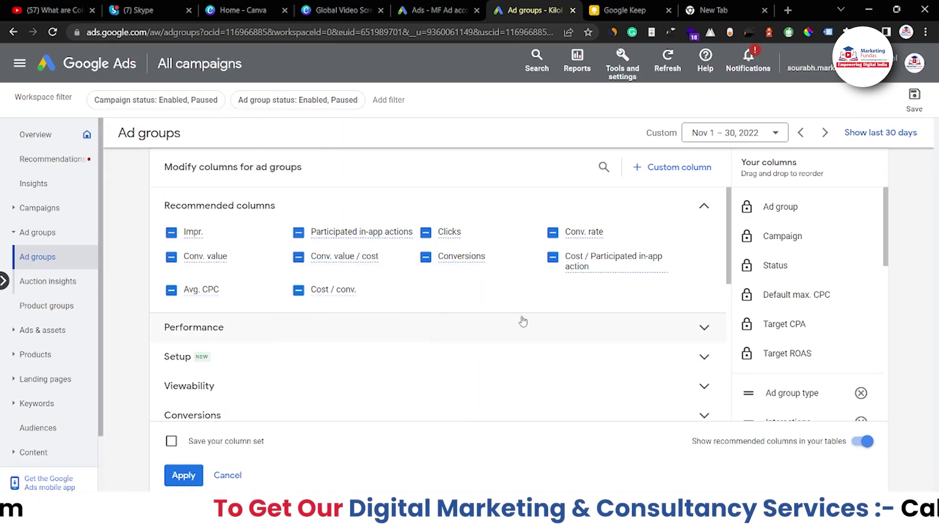
click(421, 205)
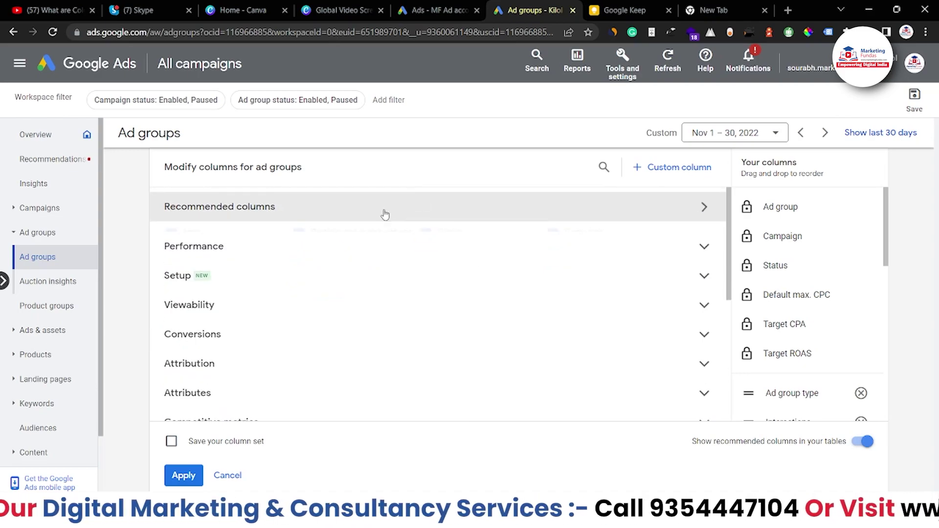
Expand the Performance category and read the Video played to description
click(346, 245)
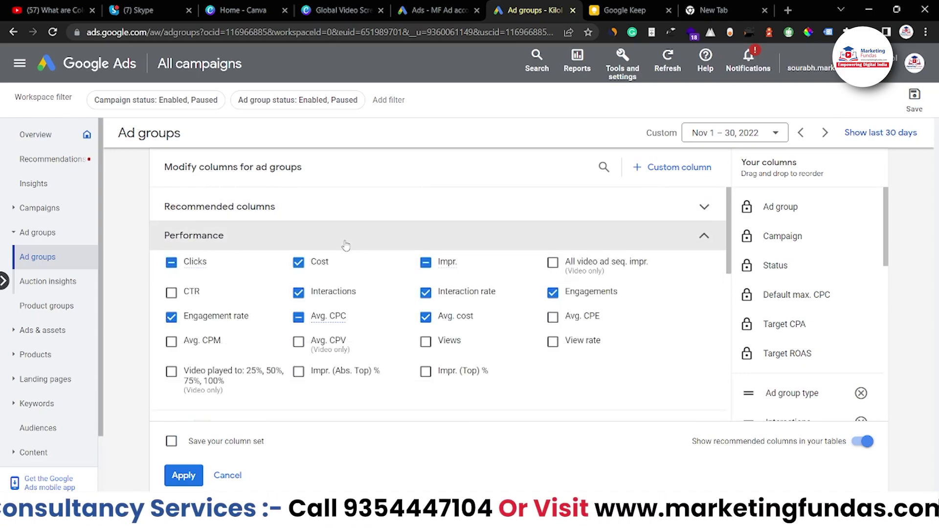
scroll(347, 247, down, 1)
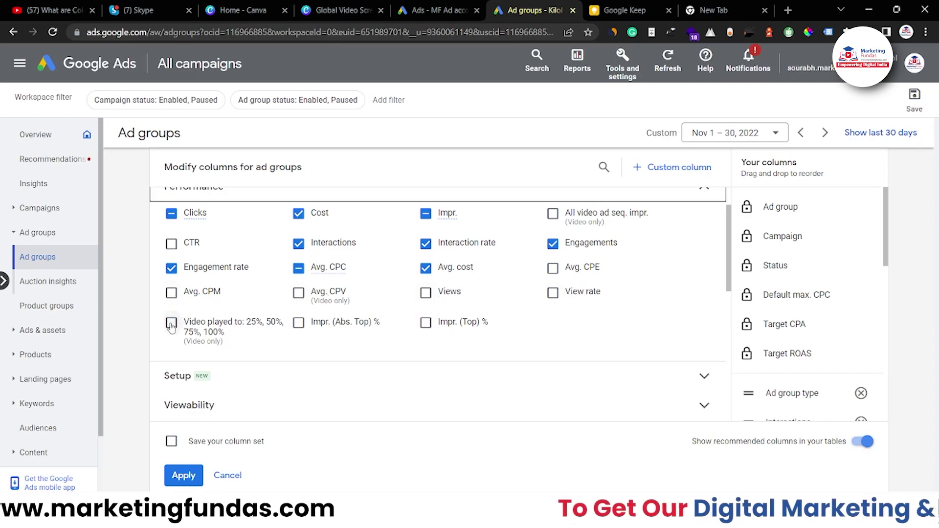
mouse_move(236, 330)
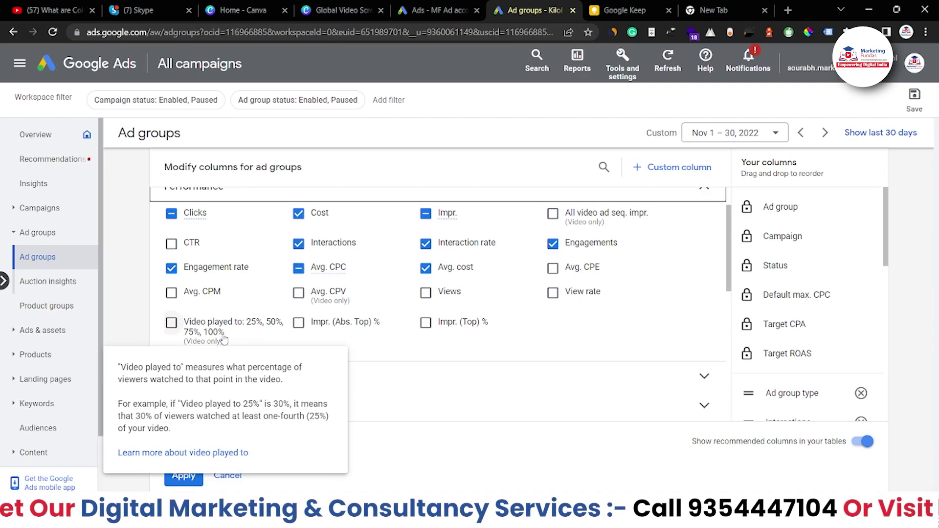
scroll(224, 341, down, 2)
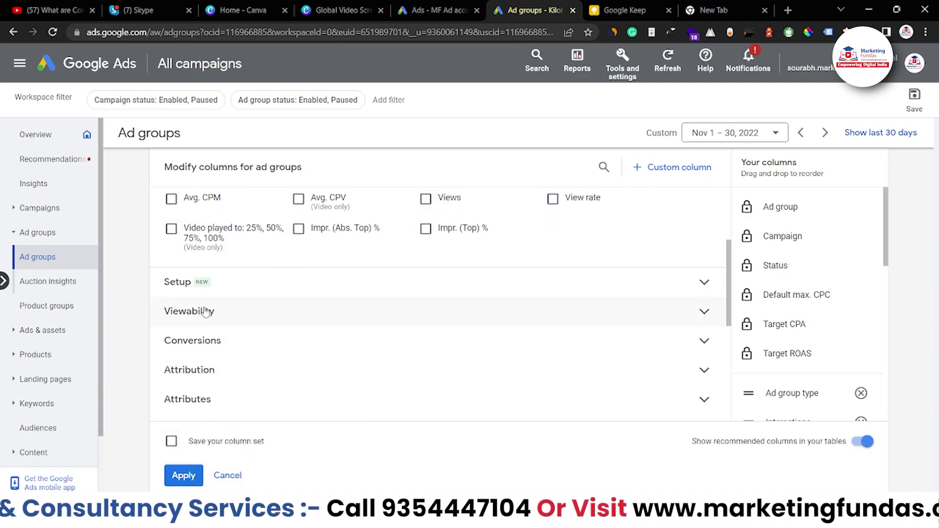
scroll(223, 264, up, 1)
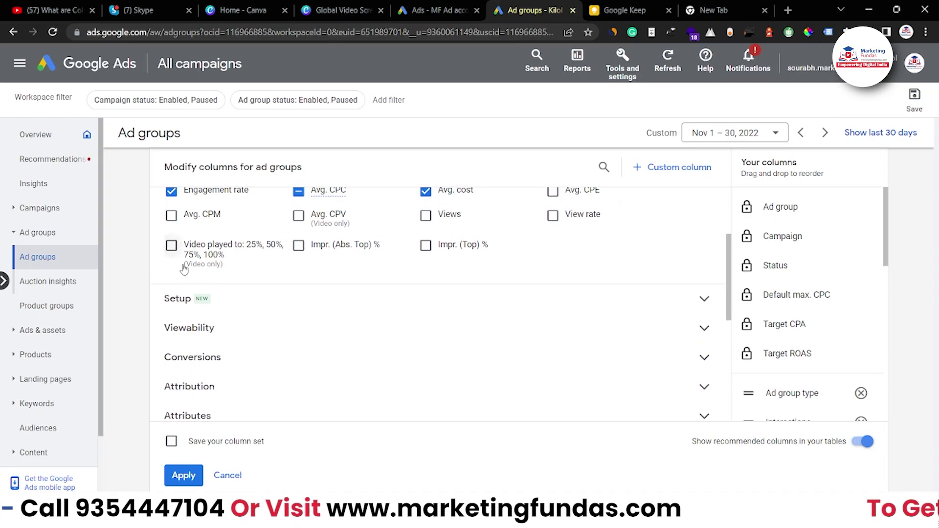
mouse_move(173, 256)
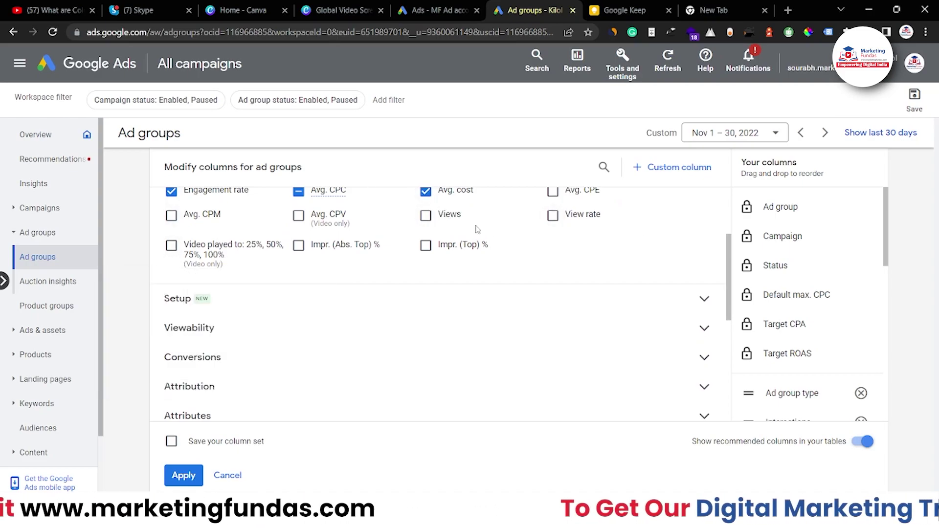
mouse_move(240, 264)
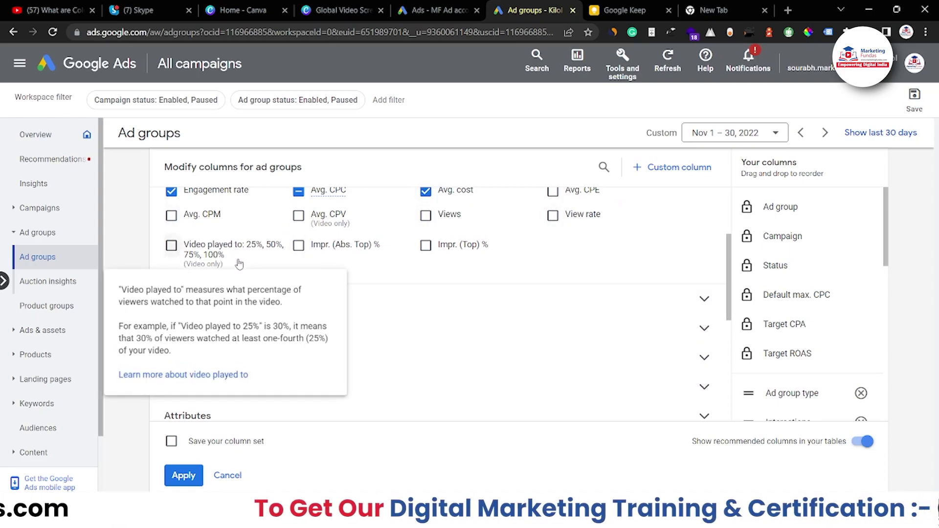
Expand Setup, showing eligible ads, keywords, sitelinks and Ad strength options unselected
scroll(240, 264, down, 1)
click(498, 243)
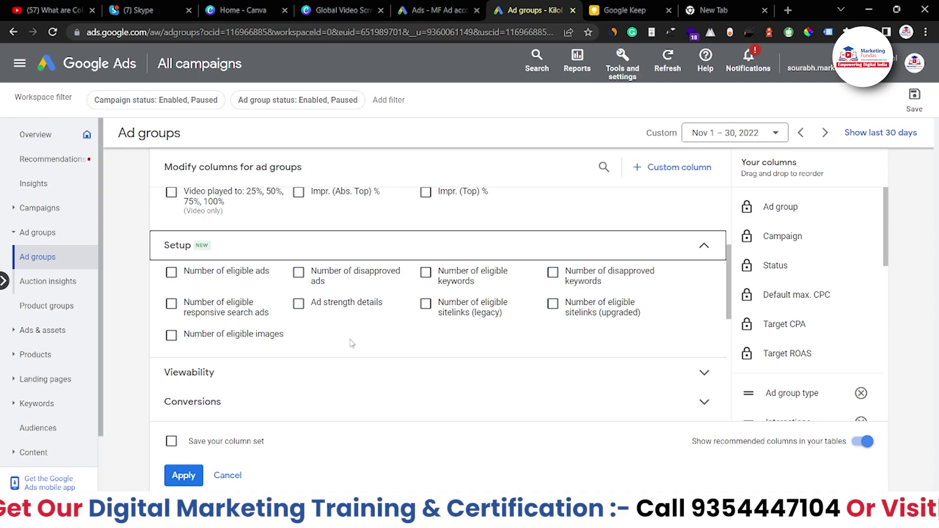
scroll(350, 343, down, 2)
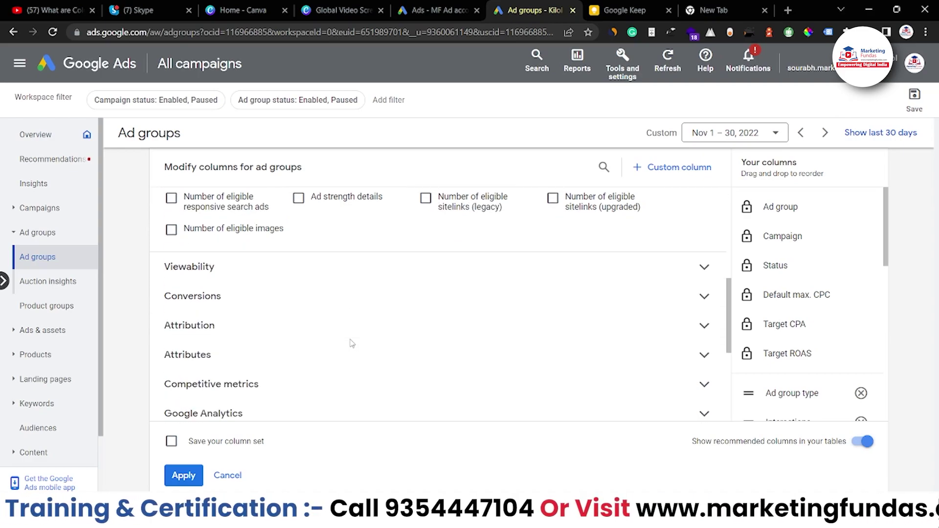
click(164, 266)
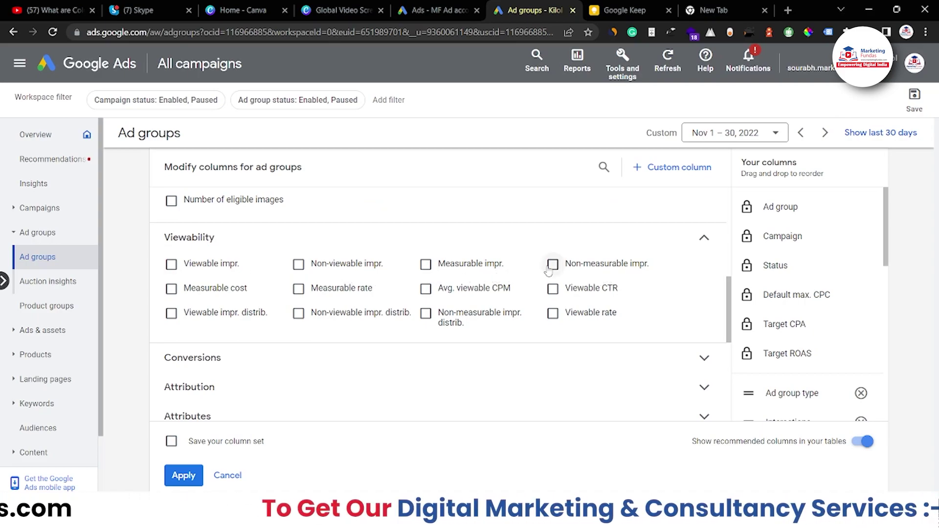
mouse_move(425, 287)
scroll(425, 286, down, 1)
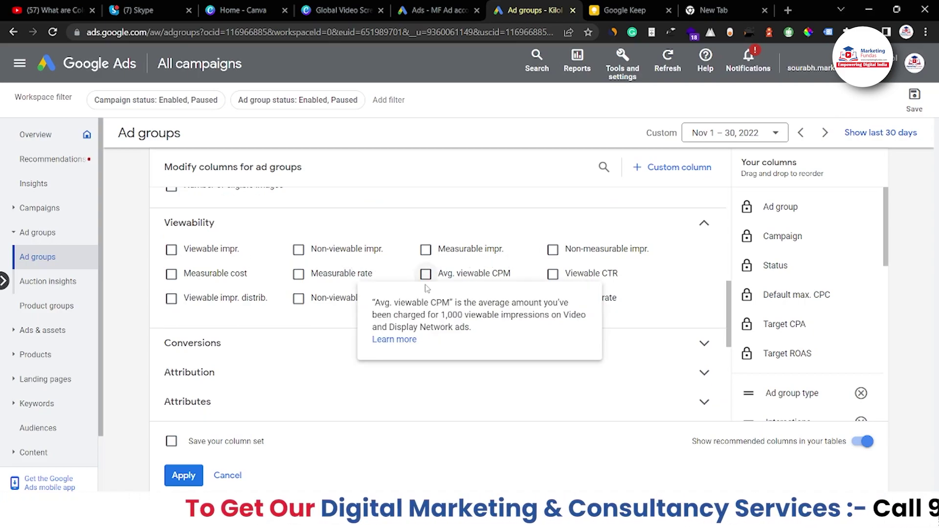
click(270, 331)
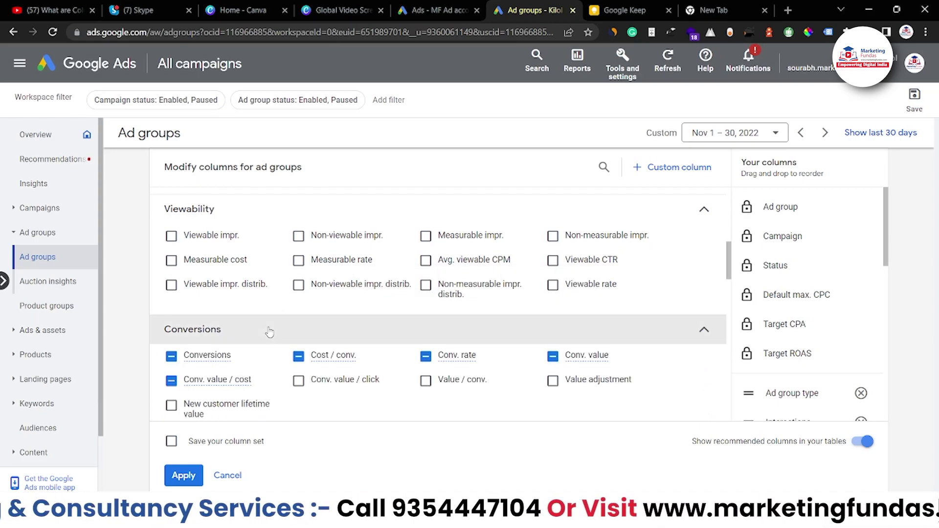
scroll(269, 331, down, 3)
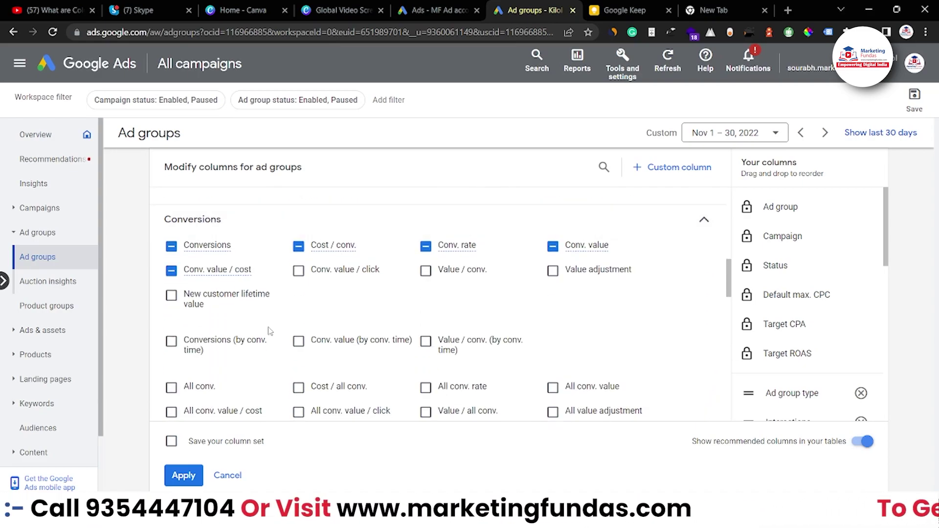
scroll(270, 331, down, 3)
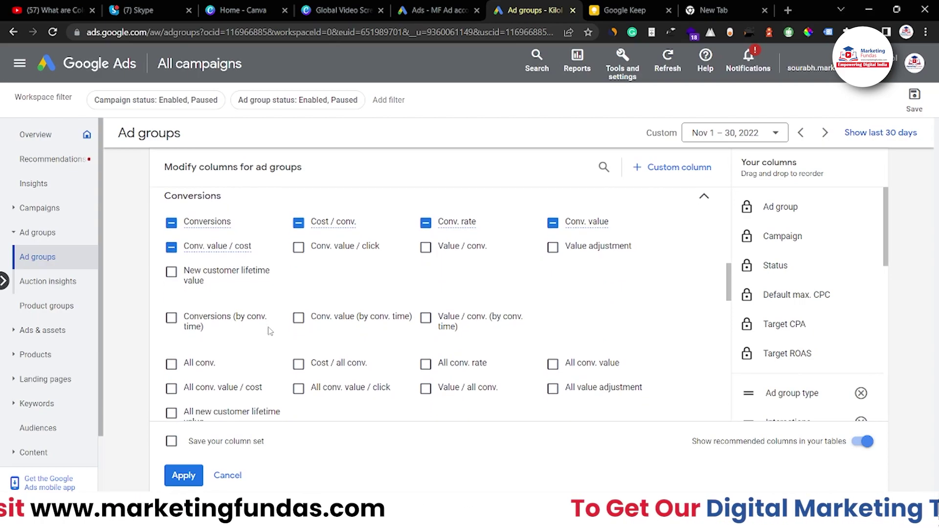
scroll(270, 332, down, 9)
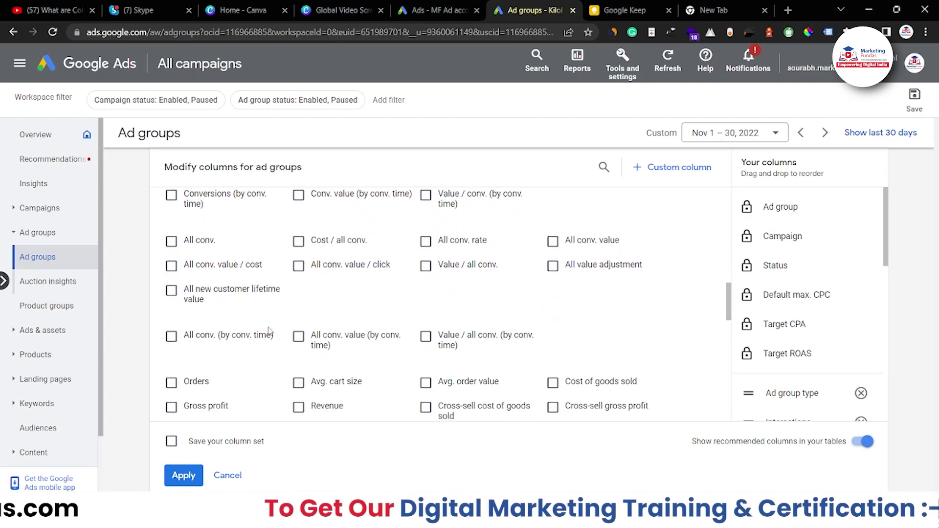
scroll(270, 331, down, 4)
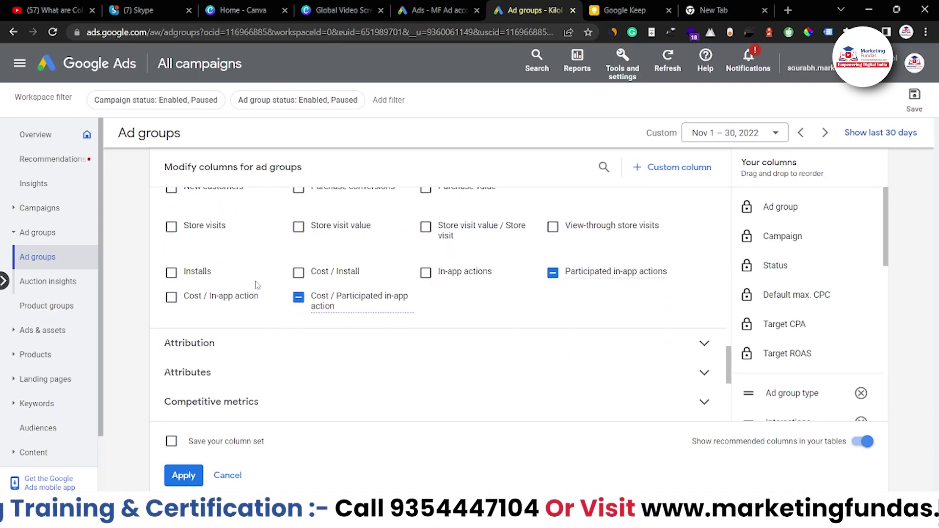
scroll(258, 285, up, 5)
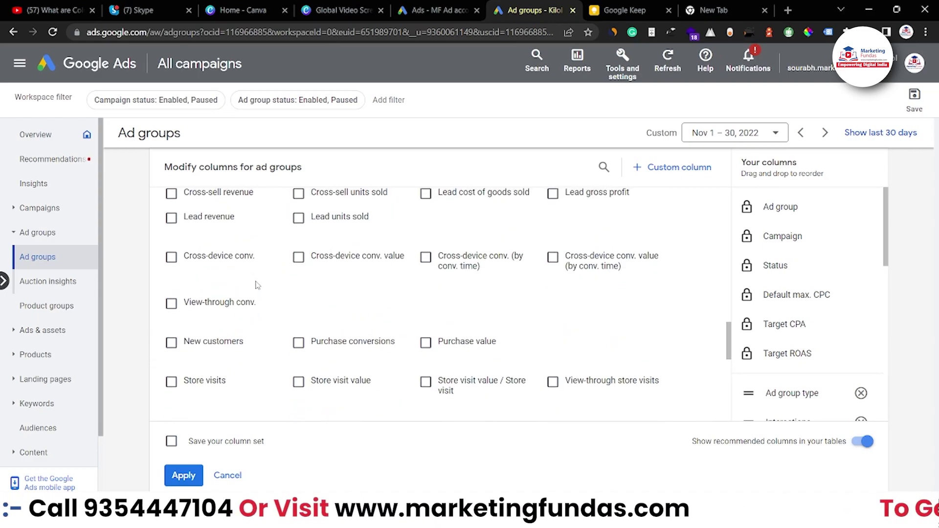
scroll(258, 285, down, 6)
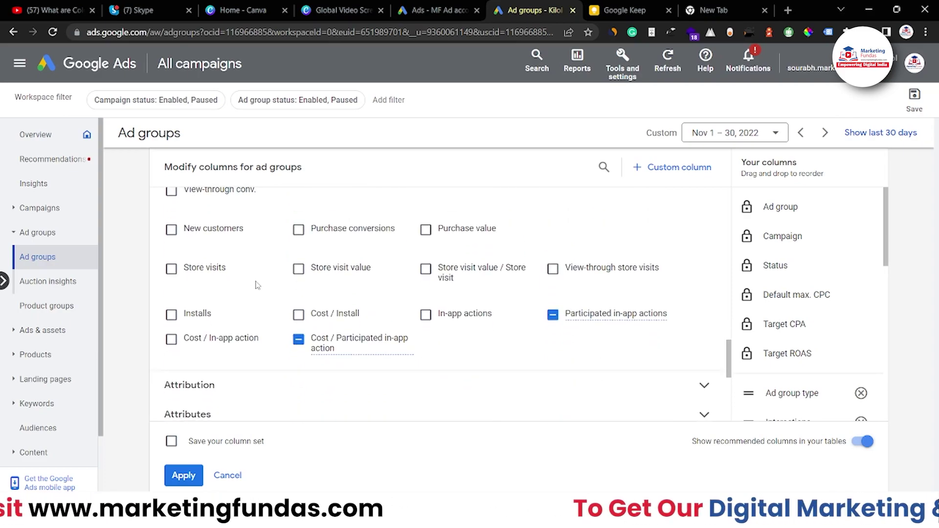
Expand the Attribution, Attributes and Competitive metrics column groups and scroll through their options
click(178, 295)
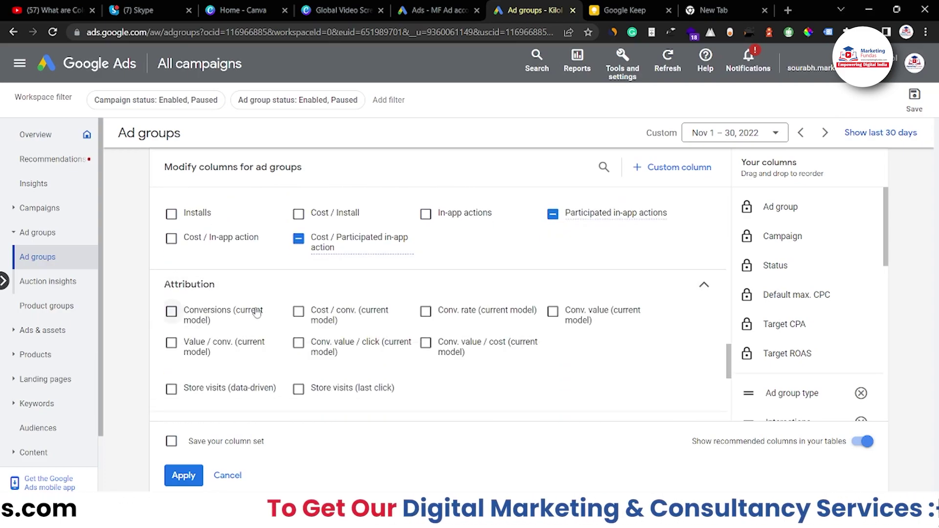
scroll(254, 311, down, 4)
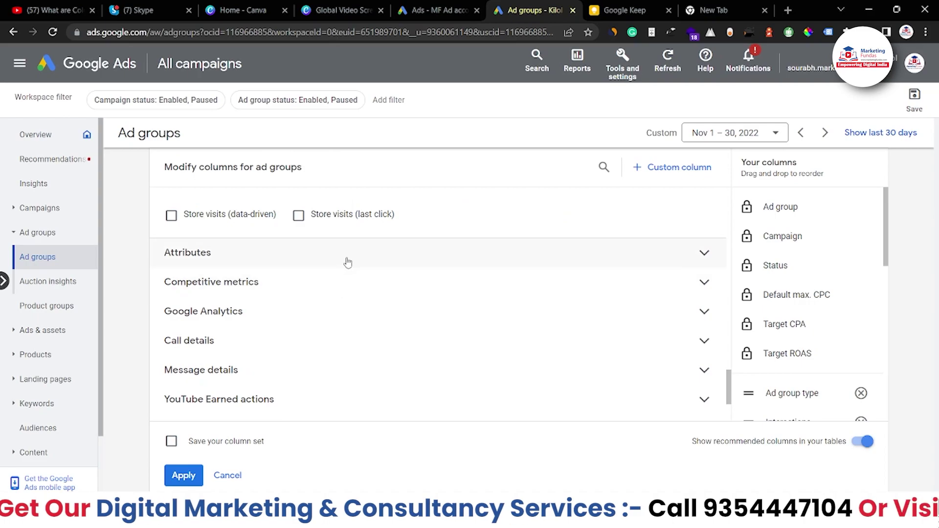
click(333, 255)
scroll(390, 306, down, 2)
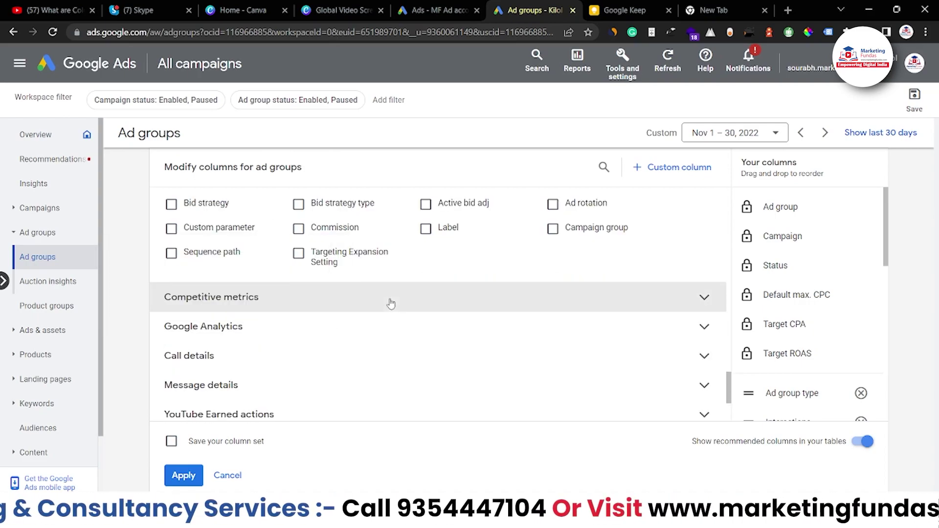
click(391, 303)
scroll(391, 304, down, 1)
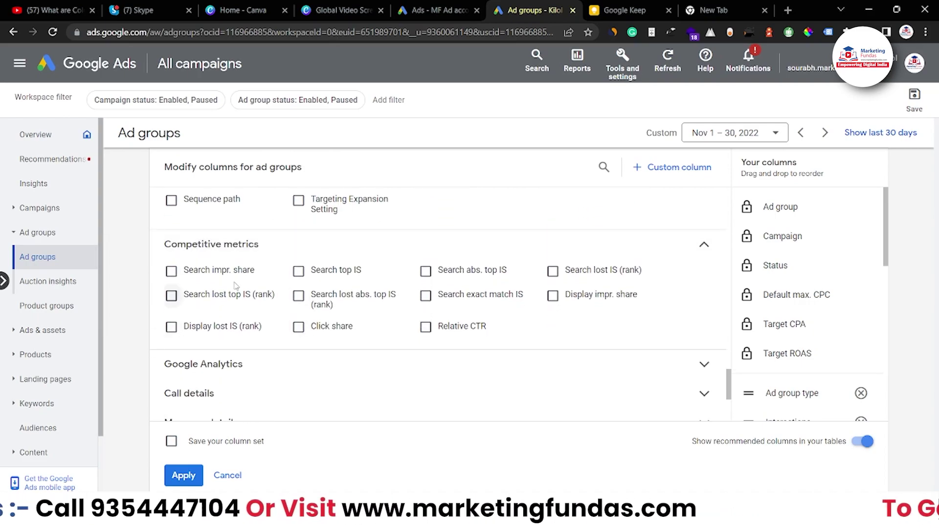
scroll(419, 264, down, 2)
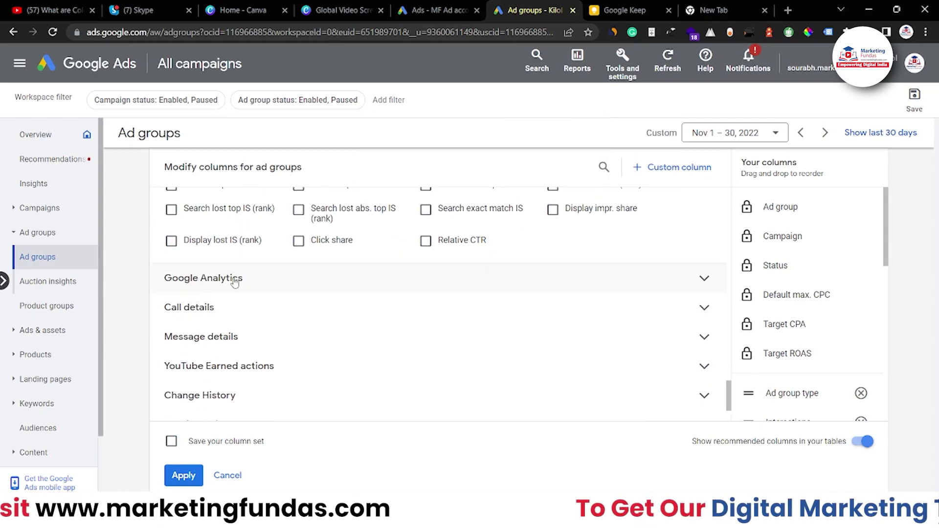
scroll(238, 292, down, 1)
scroll(244, 288, up, 1)
Expand Google Analytics to show Bounce rate, Pages / session, Avg. session duration and % New sessions
click(218, 237)
scroll(216, 258, down, 2)
scroll(210, 251, up, 1)
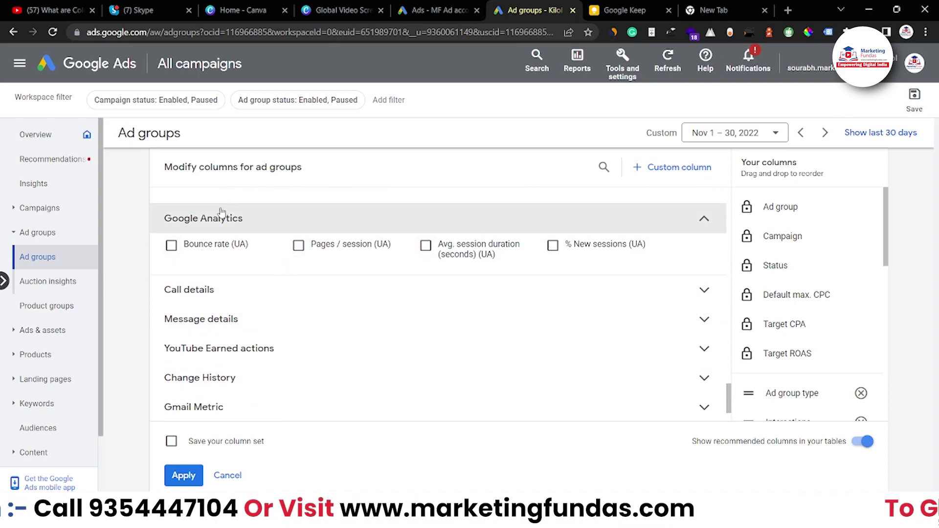
mouse_move(204, 250)
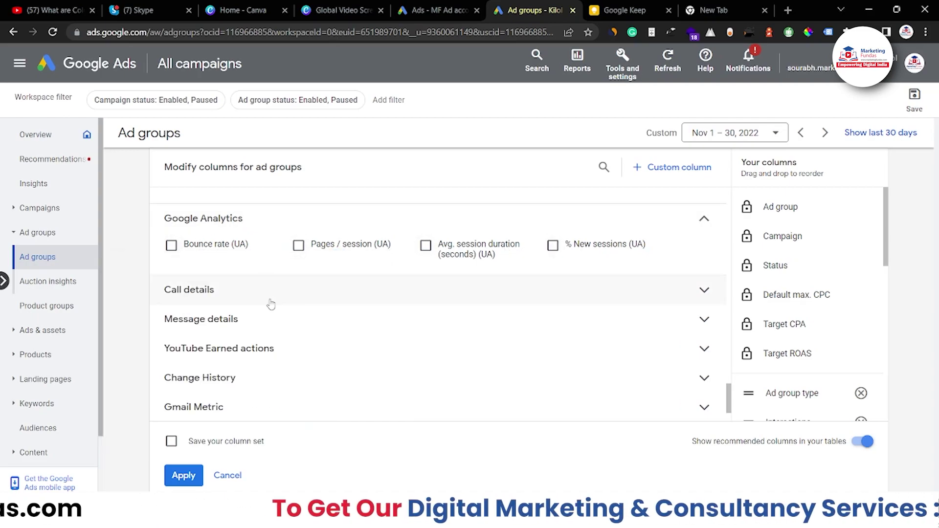
Review the Call details, Message details and YouTube Earned actions options, then collapse YouTube Earned actions
click(248, 300)
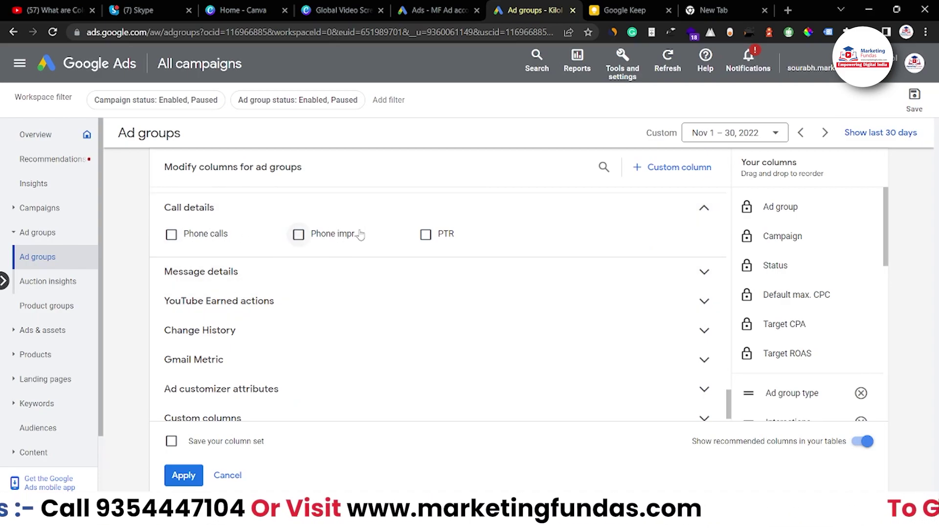
mouse_move(361, 235)
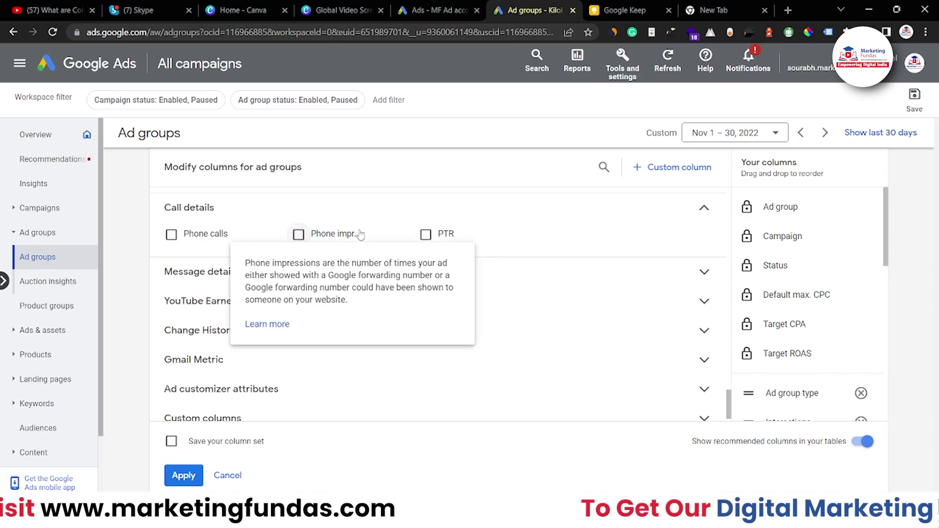
click(209, 272)
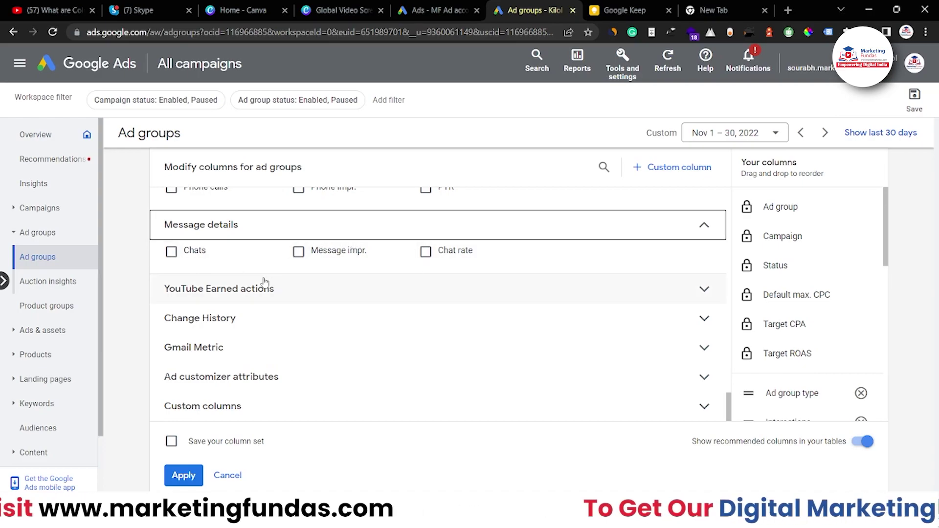
click(275, 292)
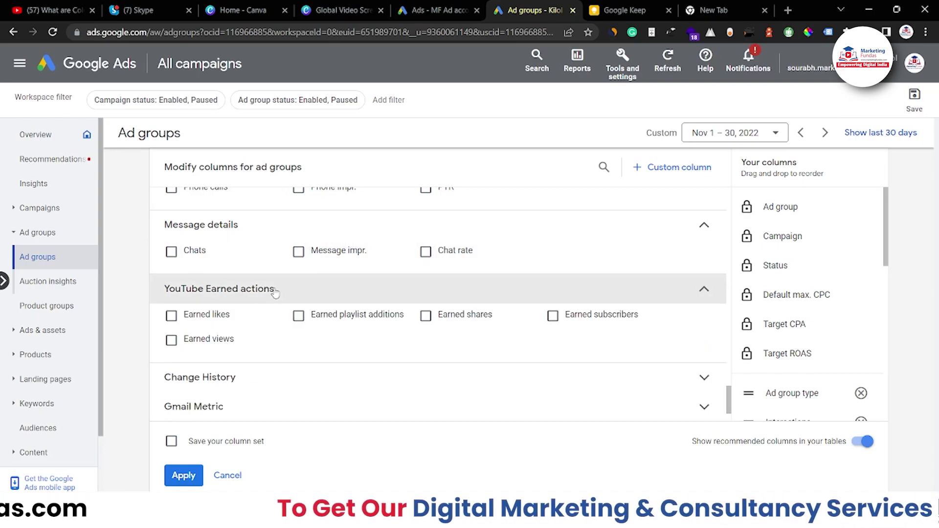
scroll(275, 293, down, 1)
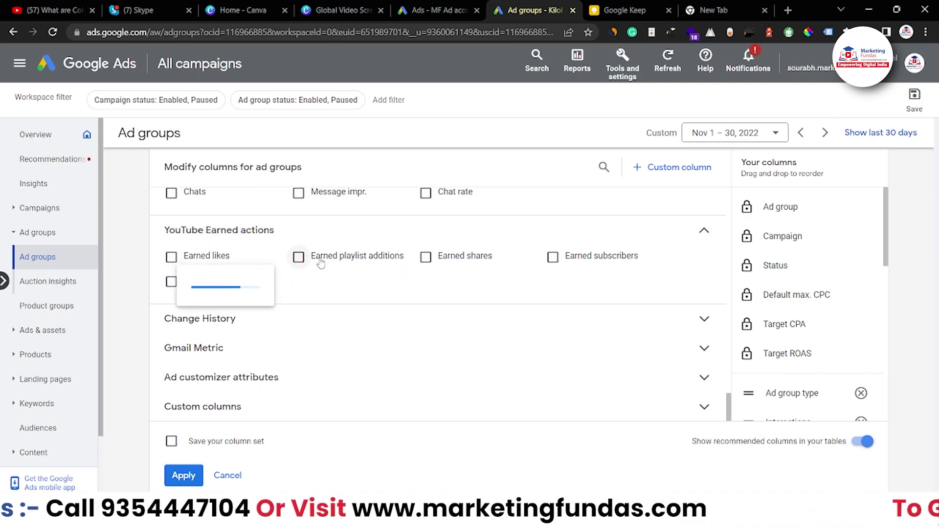
mouse_move(360, 263)
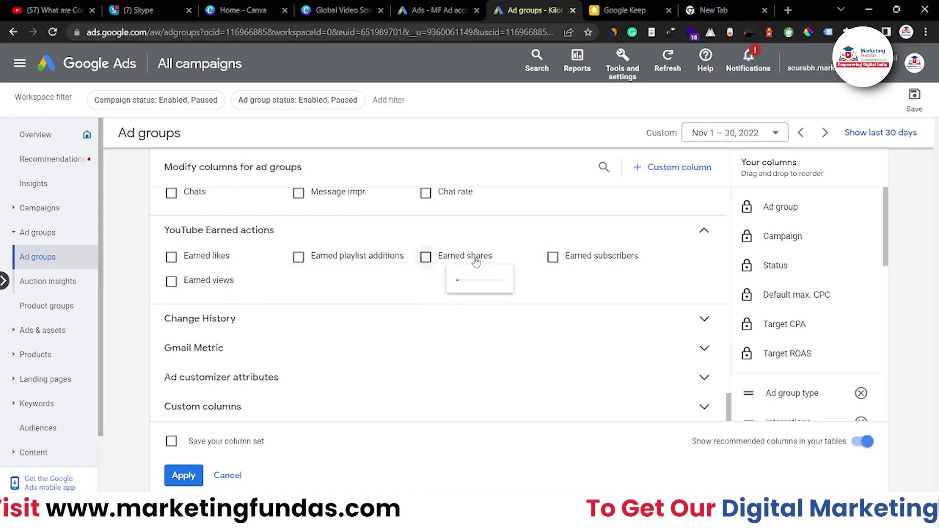
mouse_move(252, 294)
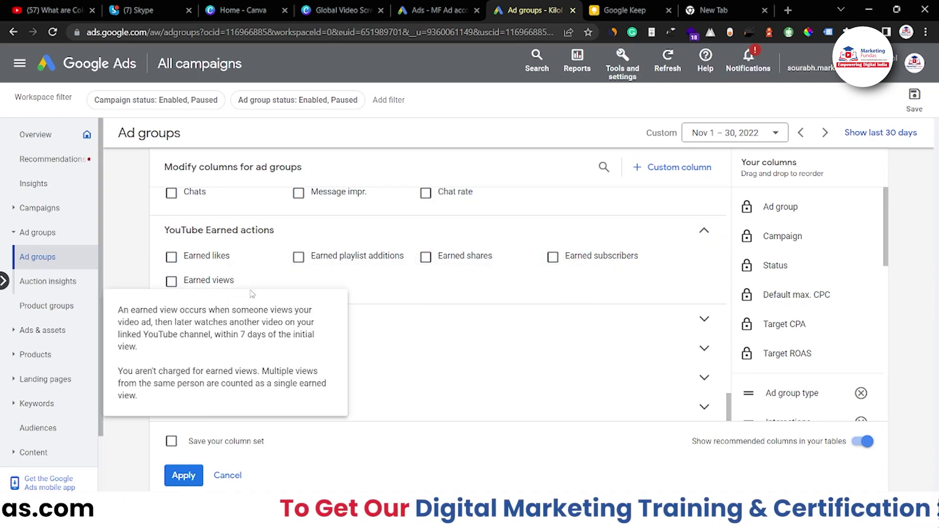
click(258, 243)
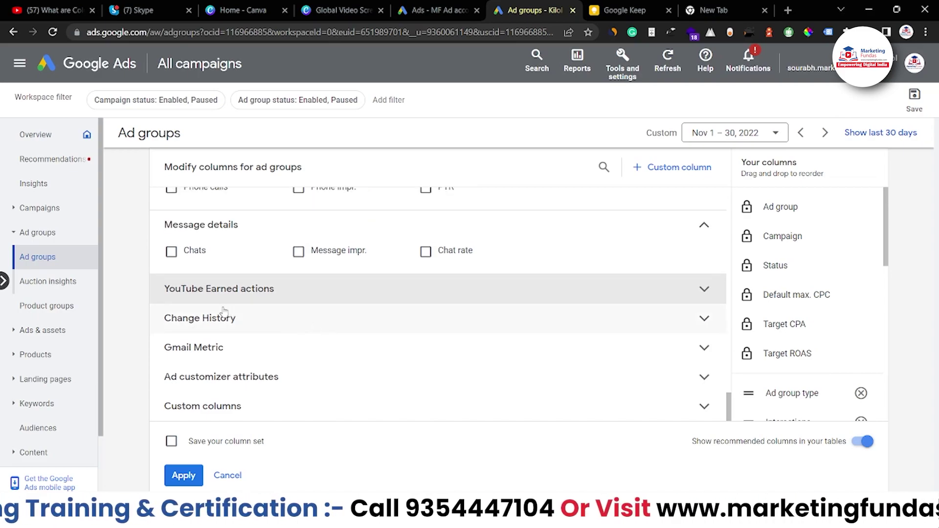
Expand Gmail Metric, Change History, Ad customizer attributes and Custom columns, then close the column editor
click(229, 346)
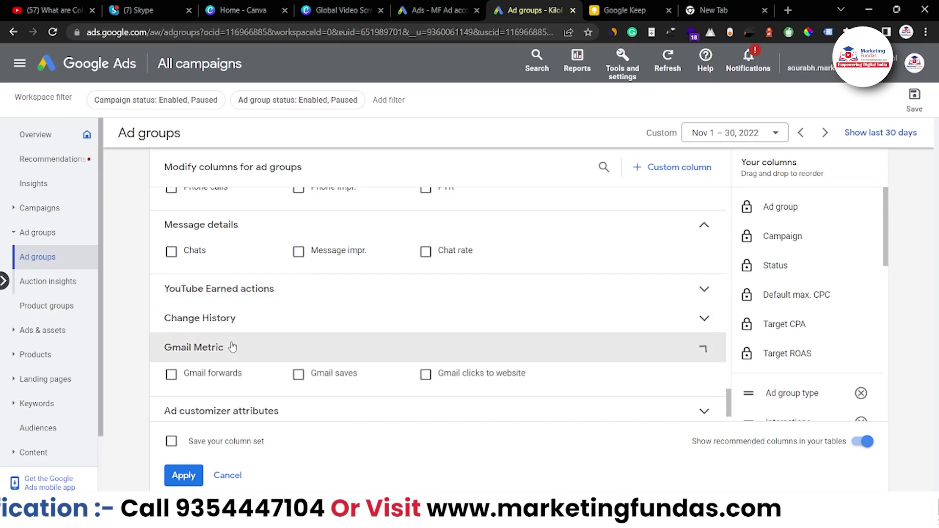
click(240, 319)
click(258, 373)
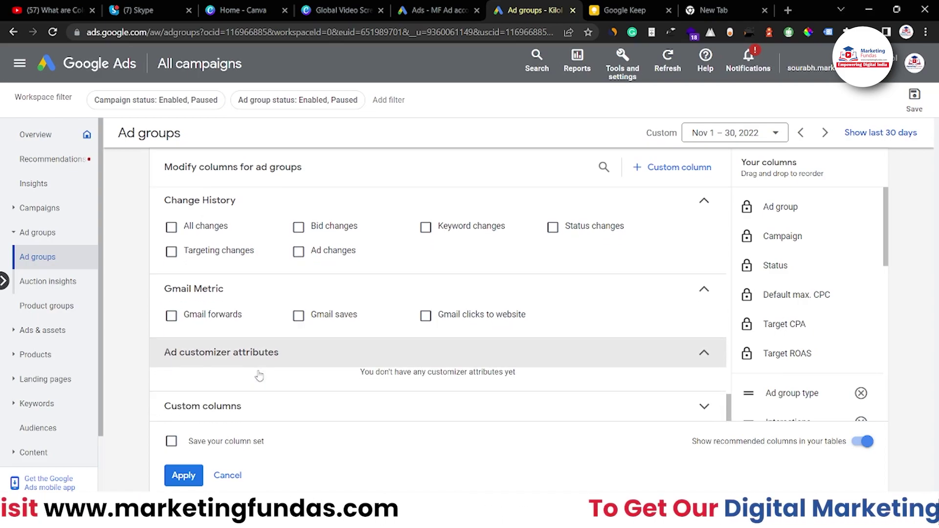
click(254, 419)
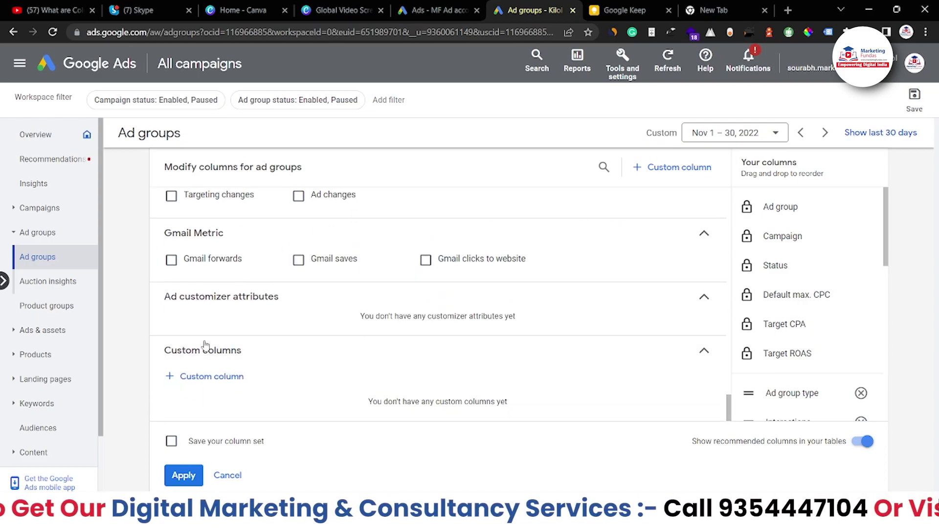
click(227, 476)
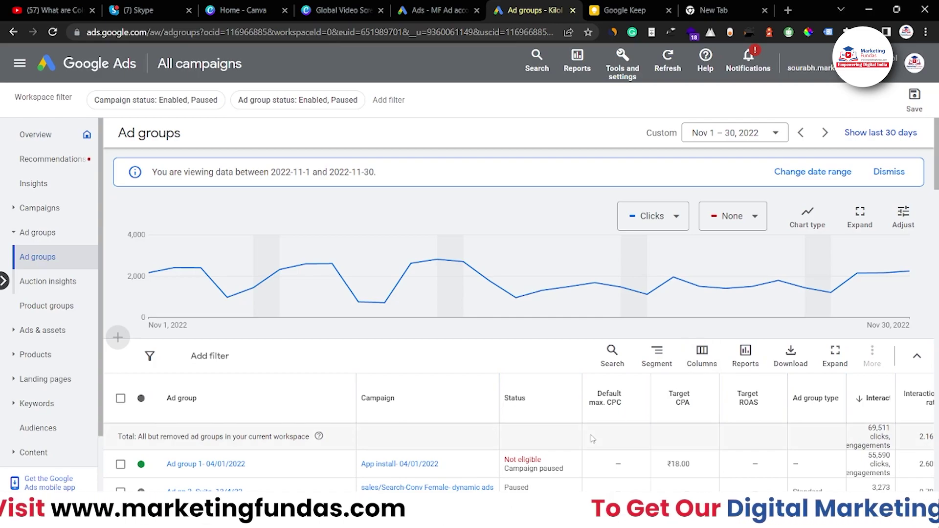
Scroll right across the Ad groups table's new columns, then open the column set menu offering Custom
scroll(593, 439, down, 3)
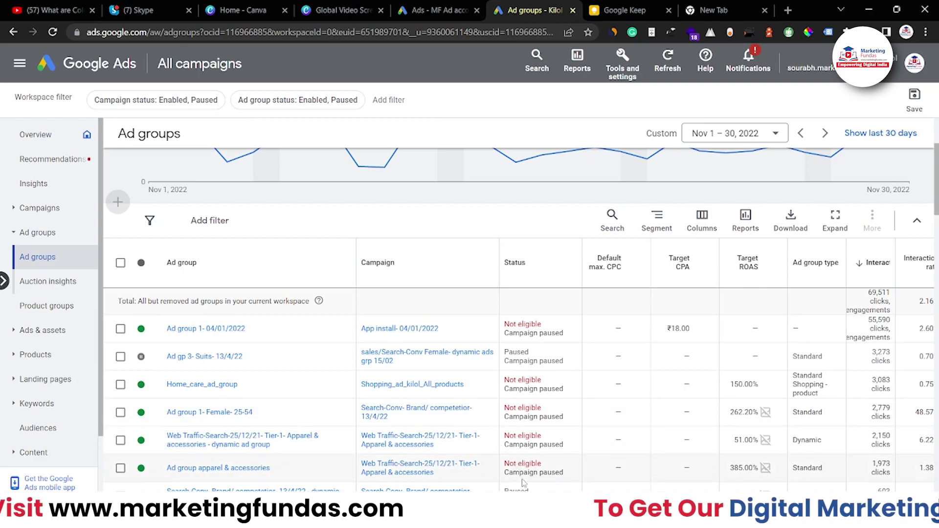
scroll(646, 355, right, 4)
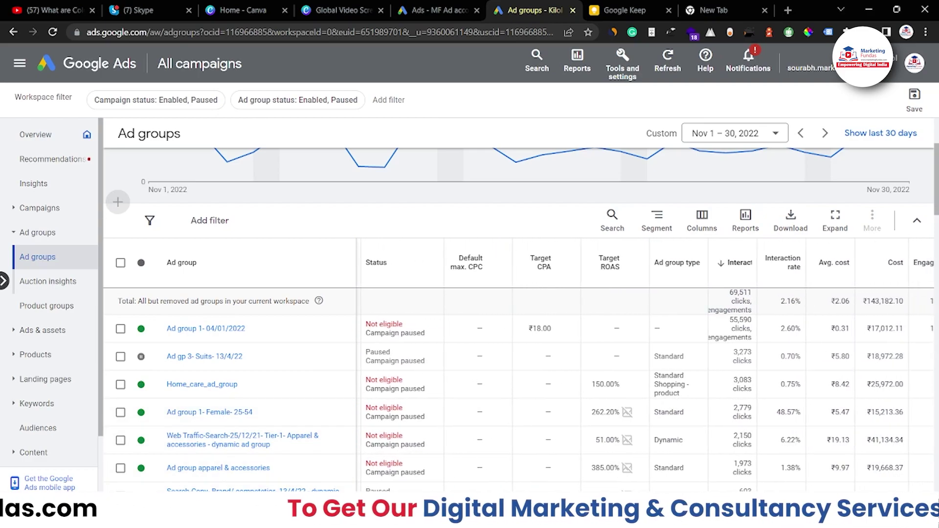
scroll(629, 306, right, 3)
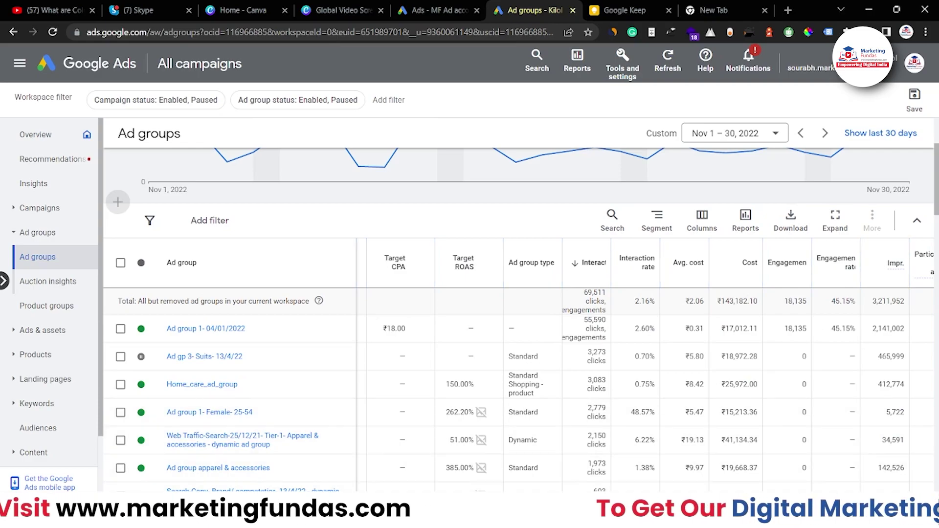
scroll(865, 488, right, 5)
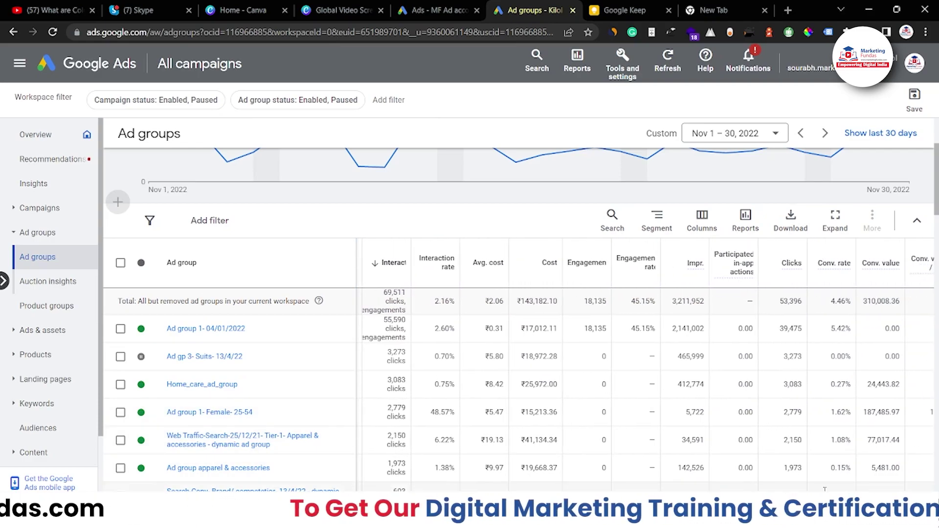
scroll(705, 270, right, 3)
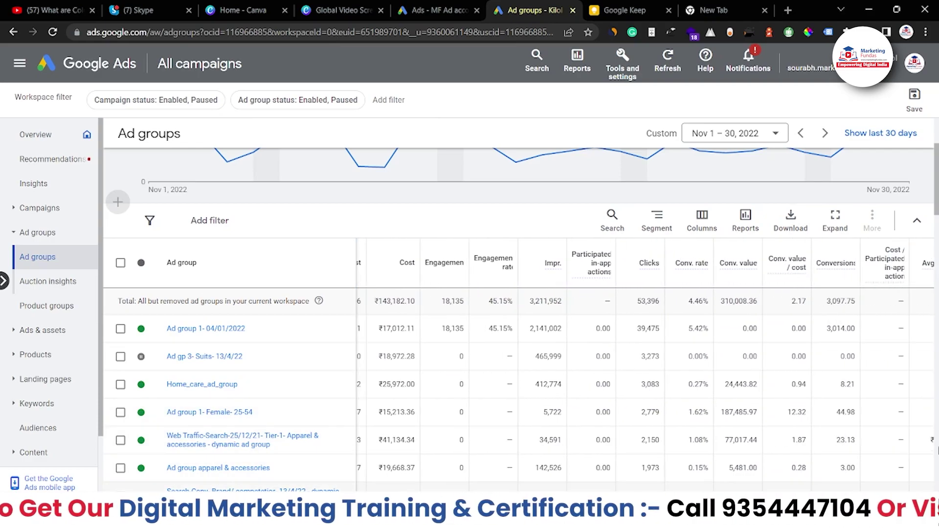
click(701, 217)
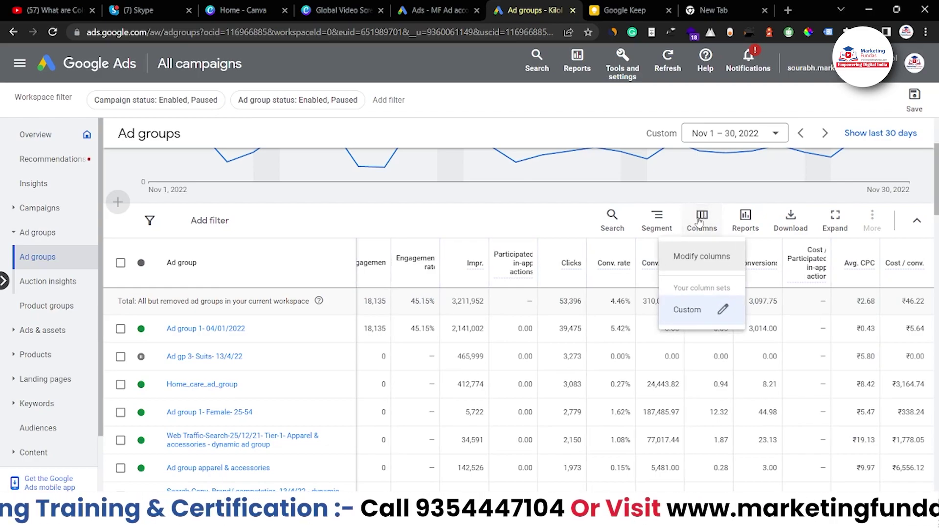